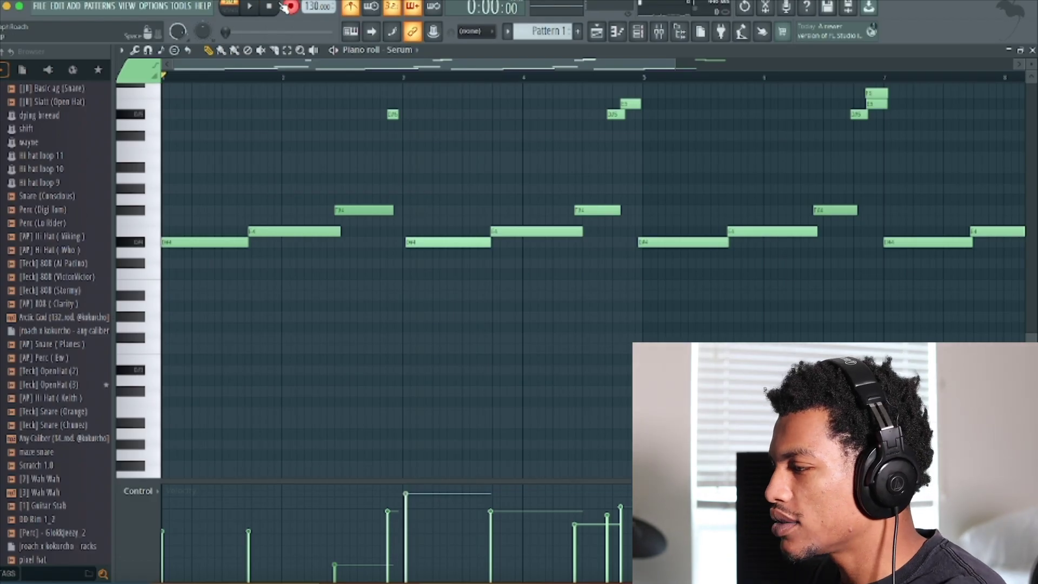
# Review the eight-bar Serum melody in the piano roll, highlighting its last four descending notes.
pyautogui.scroll(4, 283, 177)
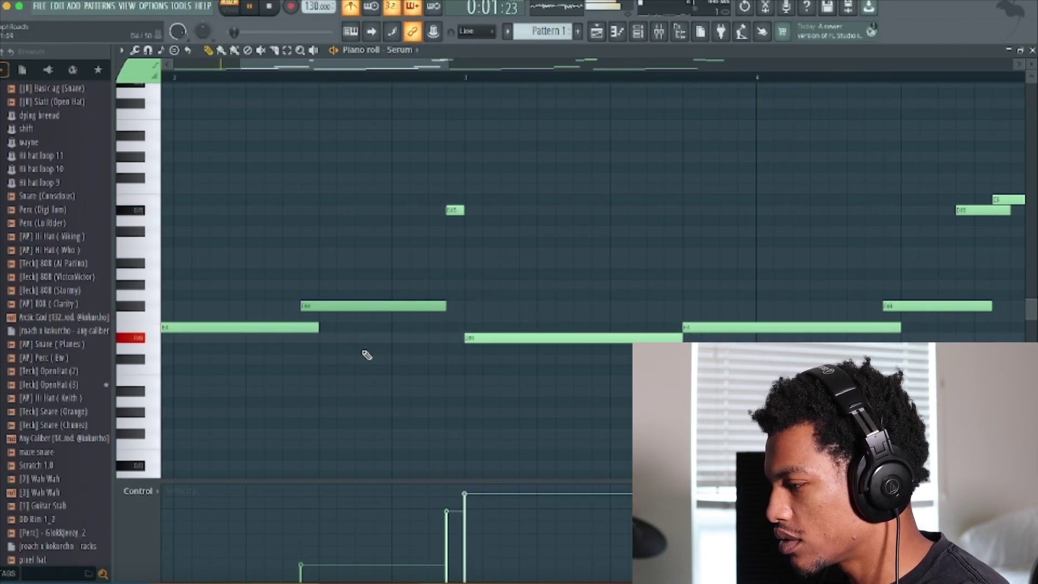
pyautogui.scroll(-5, 367, 355)
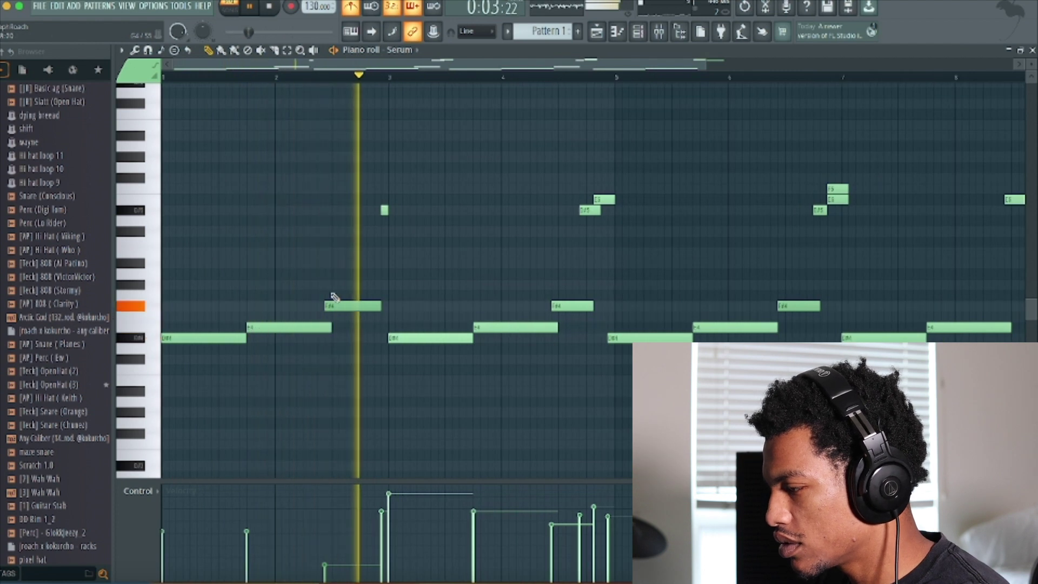
pyautogui.scroll(5, 384, 210)
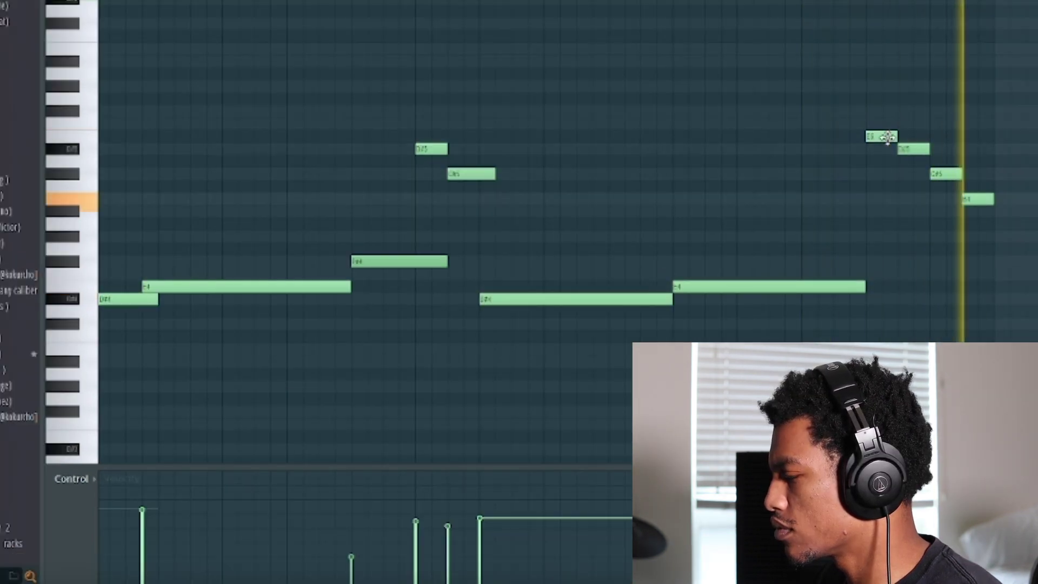
pyautogui.scroll(-5, 891, 248)
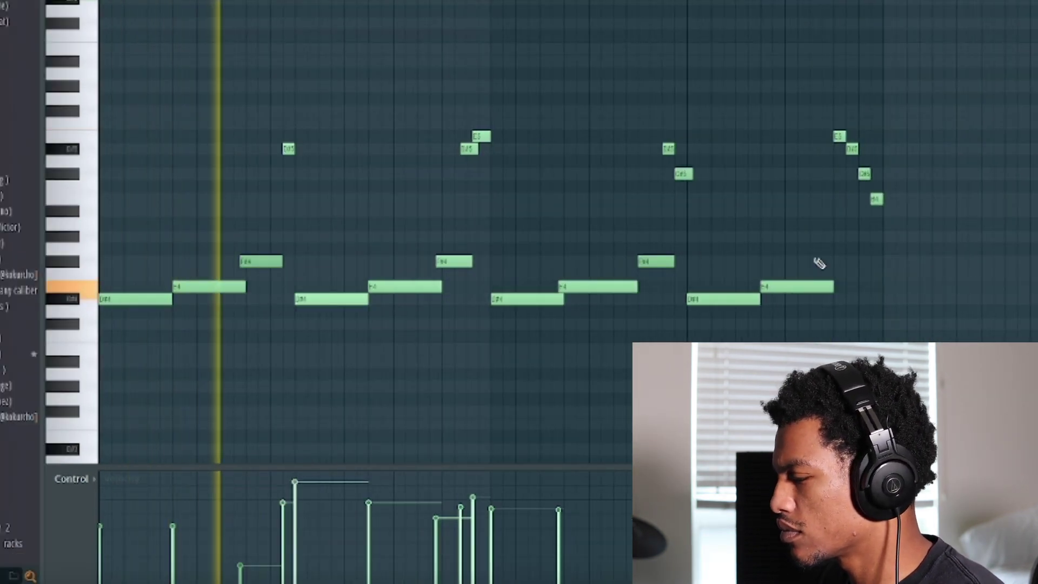
pyautogui.moveTo(915, 254); pyautogui.dragTo(825, 123)
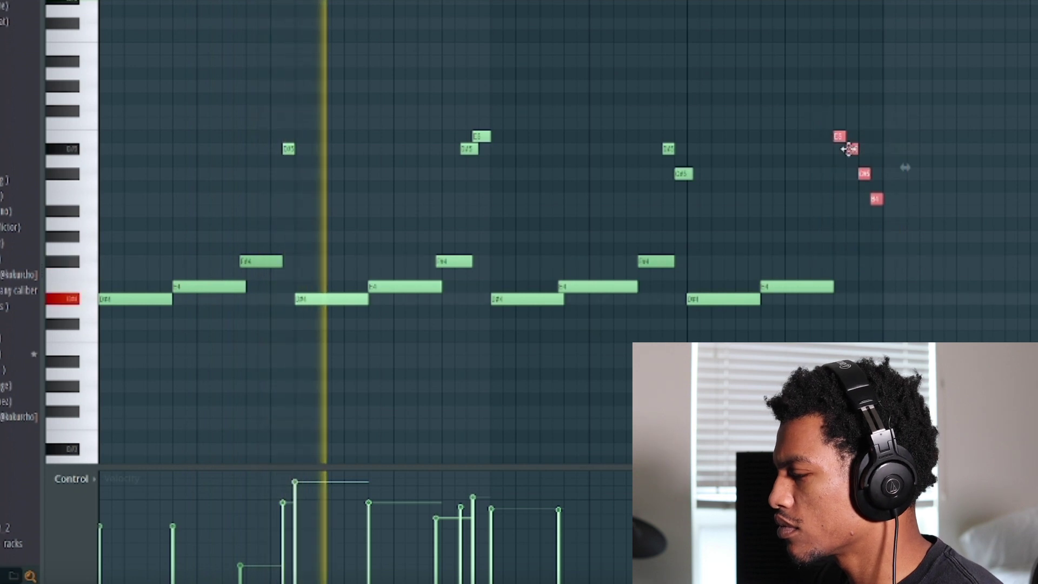
pyautogui.keyDown('ctrl'); pyautogui.click(792, 24); pyautogui.keyUp('ctrl')
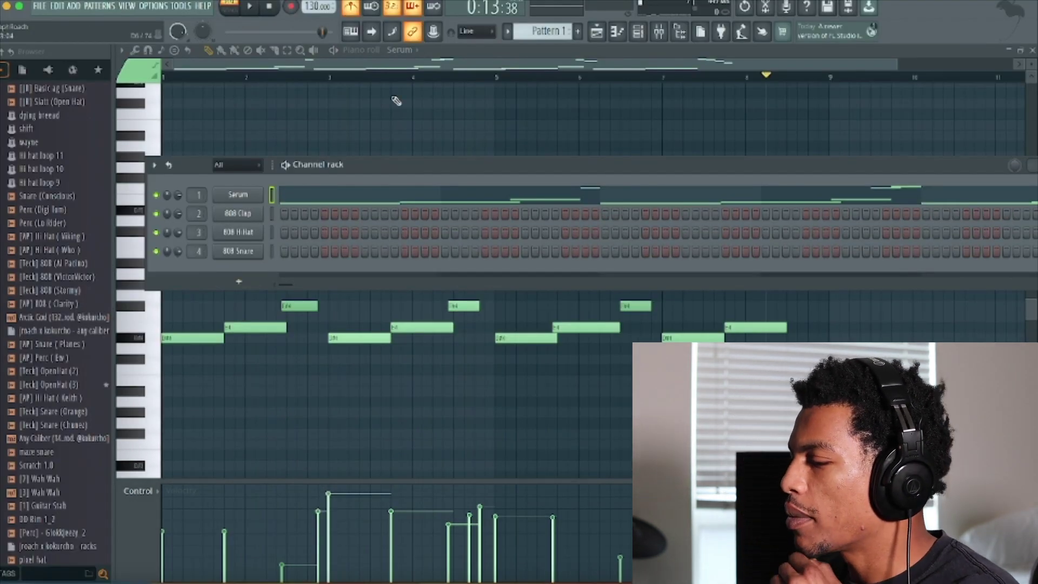
# Clone the Serum channel and load the "LD - Dancey Pluck" preset from Synthwave Essentials Vol. 2 in the clone.
pyautogui.rightClick(250, 201)
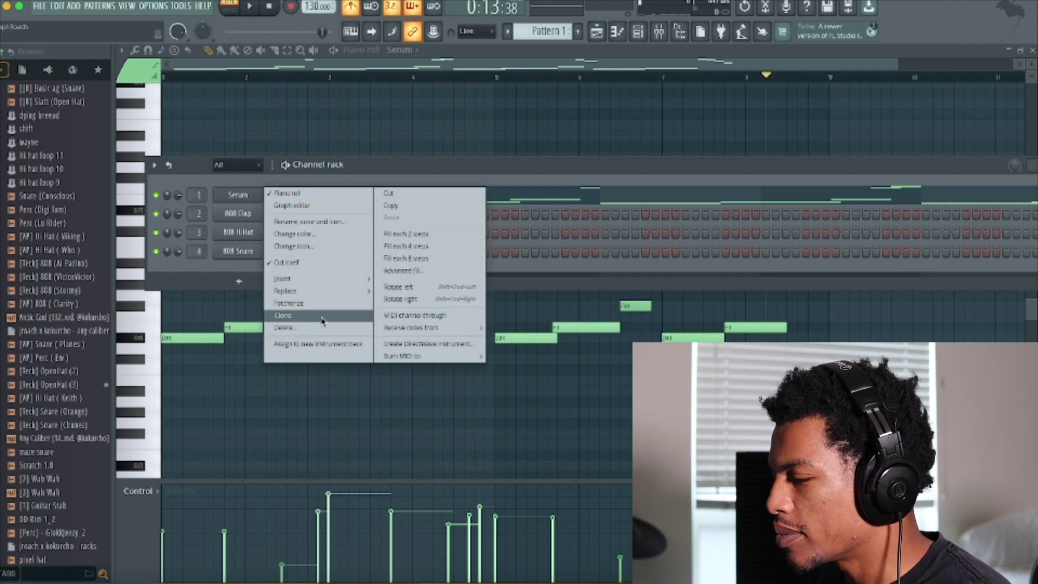
pyautogui.press('Return')
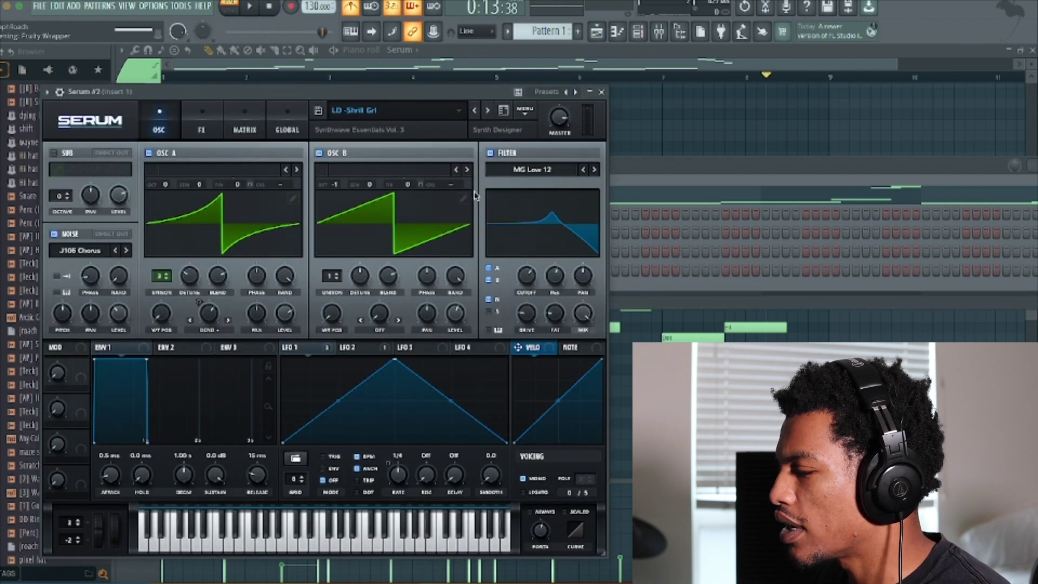
pyautogui.click(407, 108)
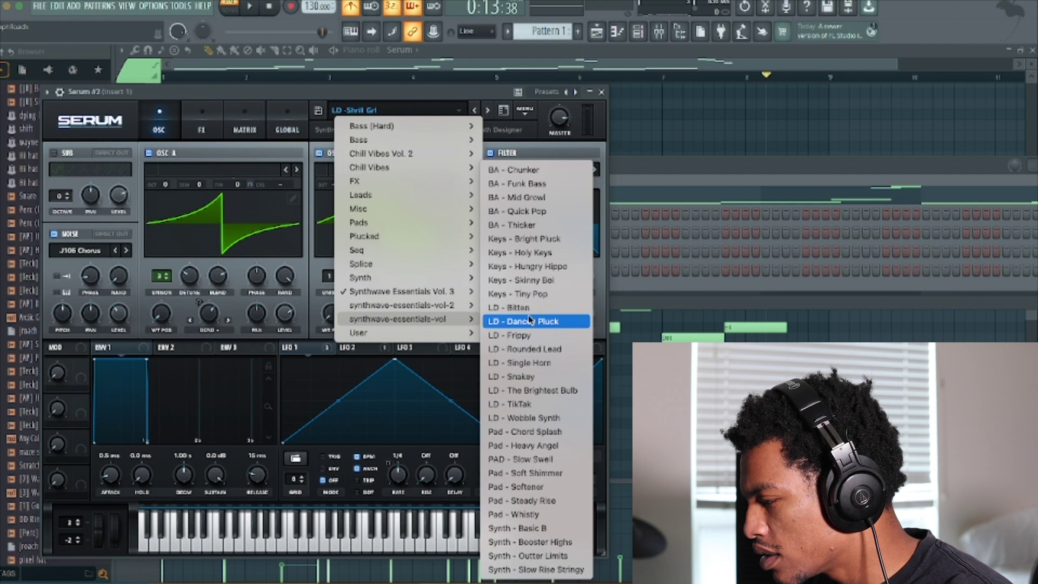
pyautogui.click(532, 321)
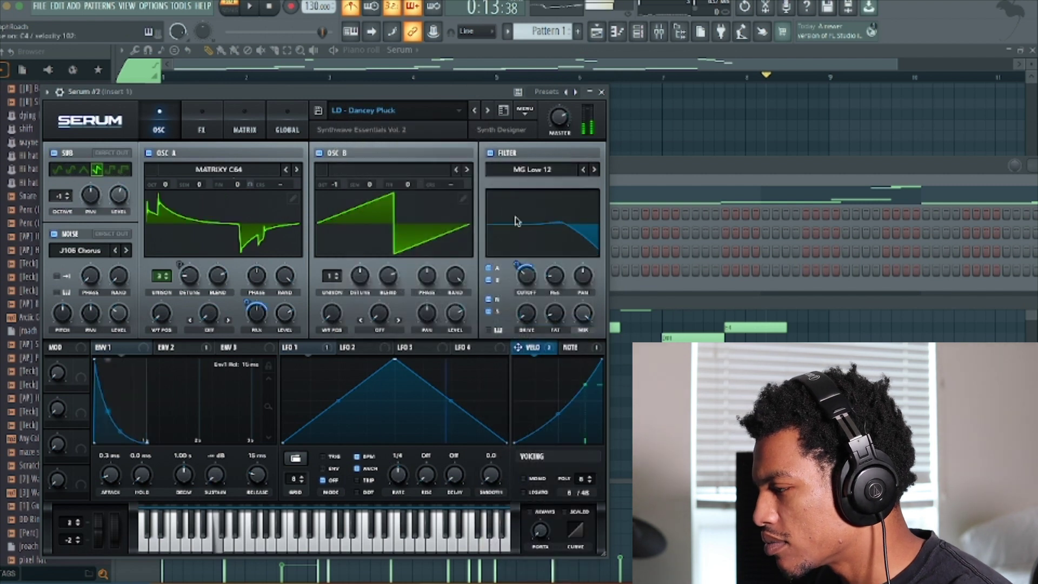
pyautogui.click(601, 92)
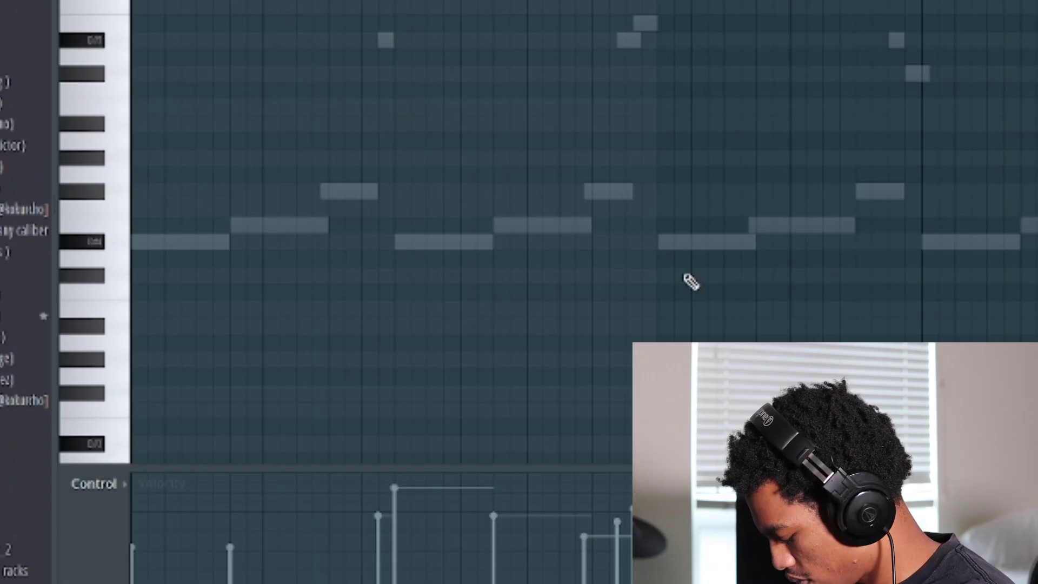
# Raise the counter-melody's C#5 note in bar 8 to D#5, delete the short note after it, and apply quick legato.
pyautogui.press('space')
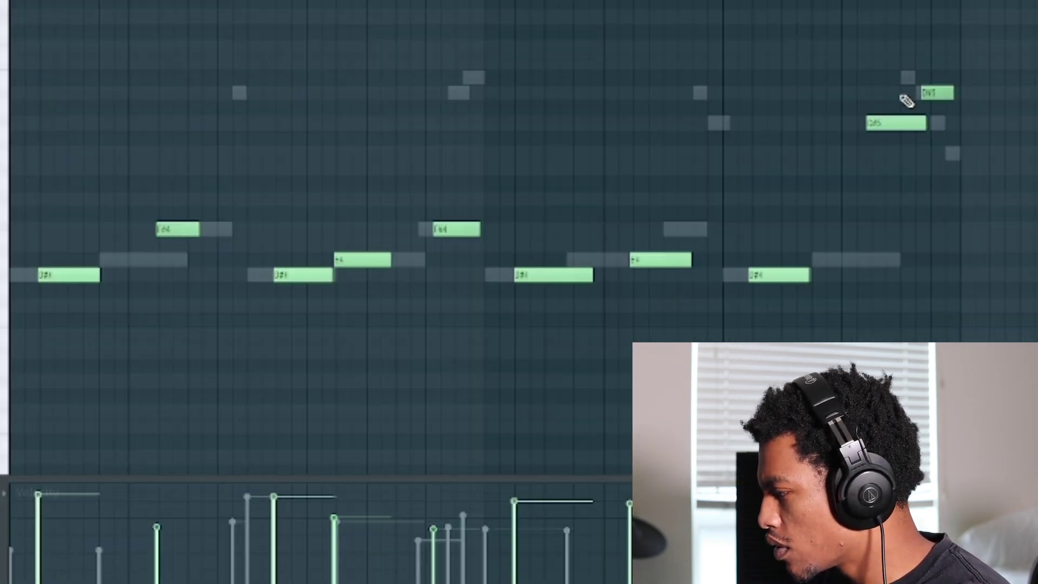
pyautogui.moveTo(896, 120); pyautogui.dragTo(897, 90)
pyautogui.rightClick(940, 93)
pyautogui.hotkey('ctrl', 'l')
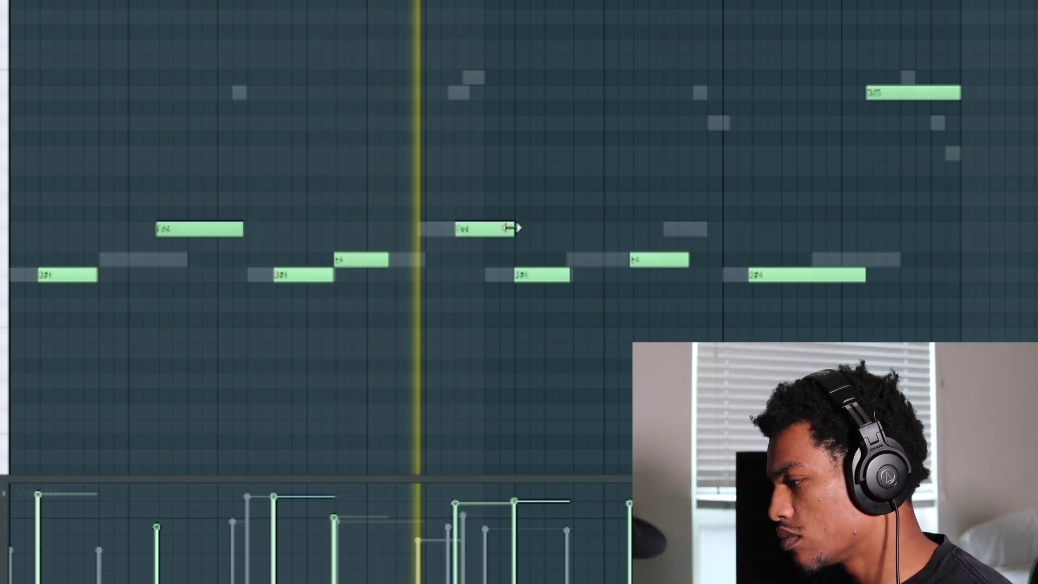
# Reposition the second F#4 note of the Serum #2 counter-melody so it ends at the start of bar 5.
pyautogui.press('space')
pyautogui.press('space')
pyautogui.moveTo(459, 231); pyautogui.dragTo(476, 231)
pyautogui.press('space')
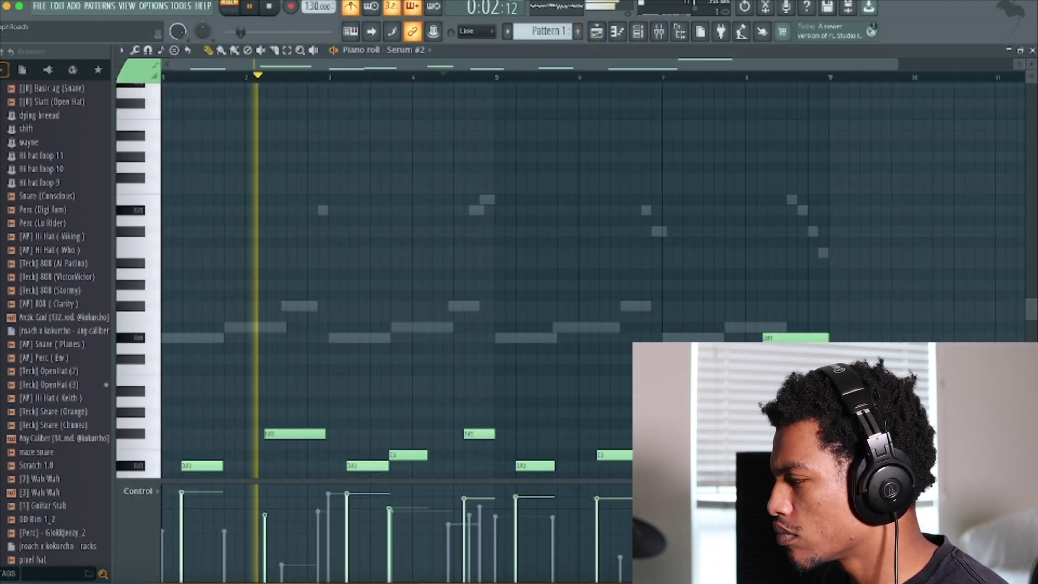
# Add the GMS synthesizer as a new channel in the channel rack.
pyautogui.click(665, 36)
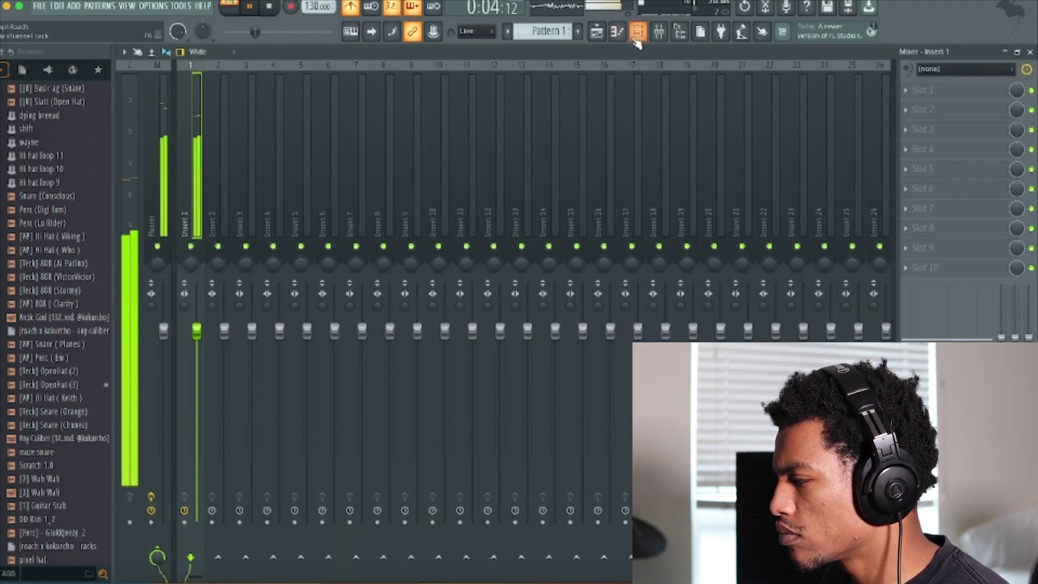
pyautogui.click(637, 33)
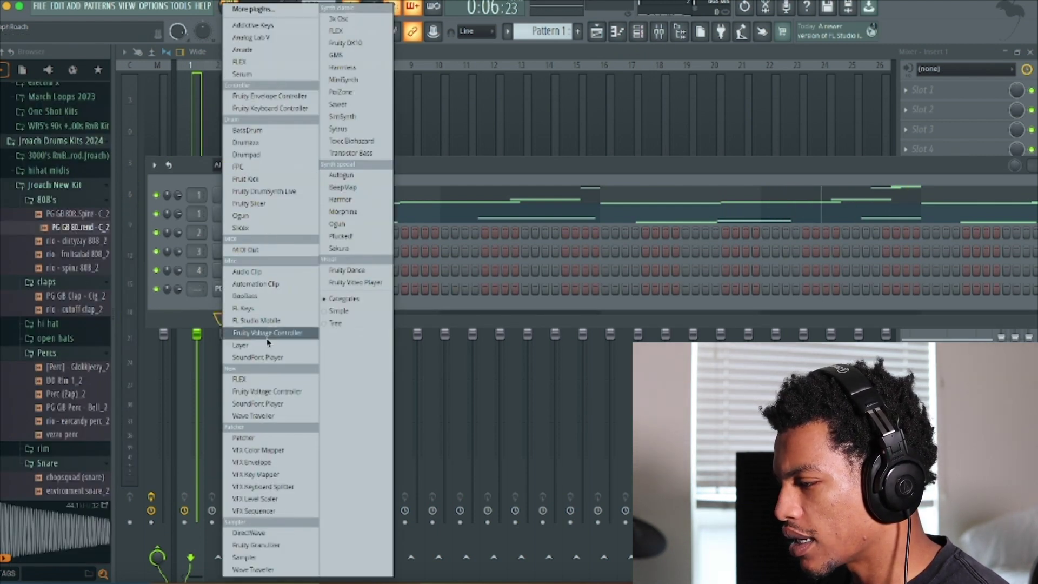
pyautogui.click(354, 59)
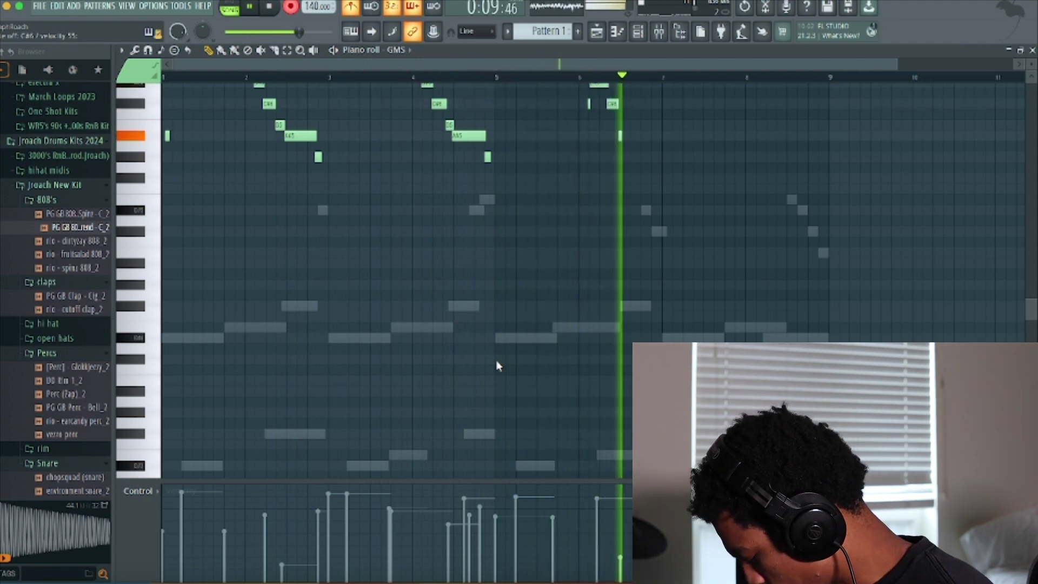
# Delete the recorded GMS notes in bar 6, keeping the descending phrases in bars 2 and 4.
pyautogui.press('space')
pyautogui.moveTo(711, 351); pyautogui.dragTo(554, 171)
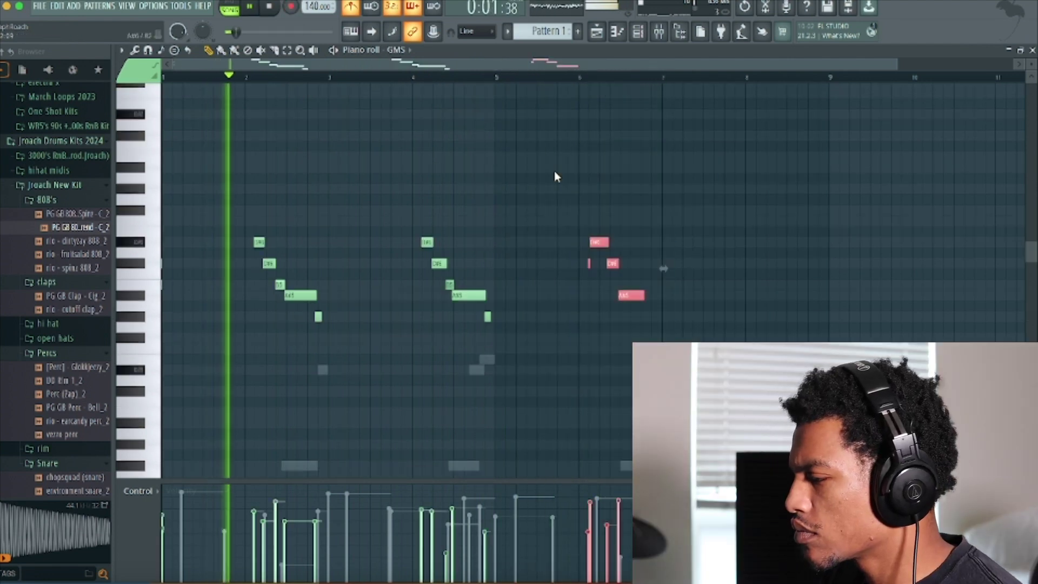
pyautogui.press('Delete')
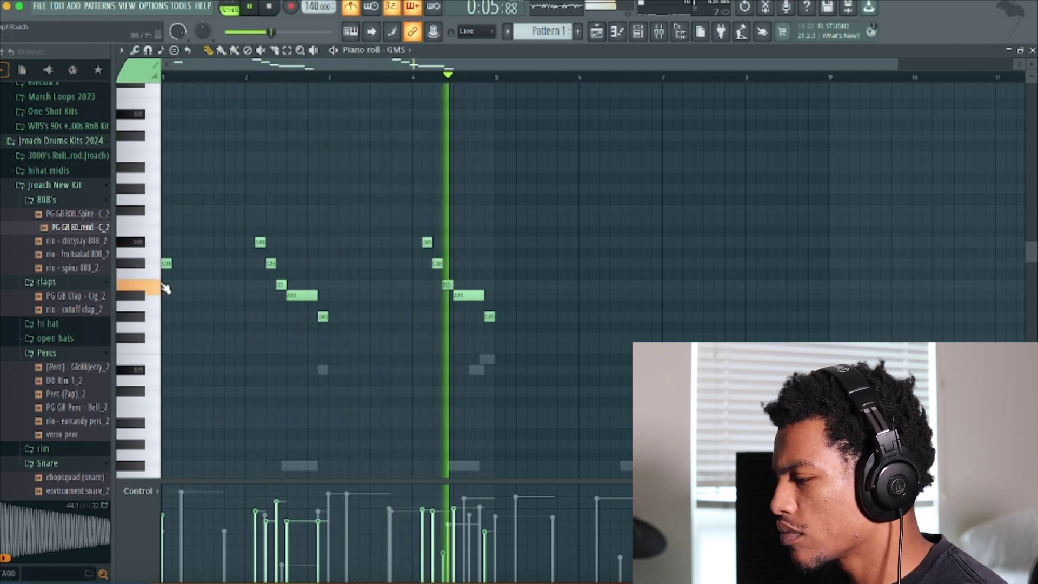
# Duplicate the two descending GMS phrases and place the copies so they start in bars 6 and 8.
pyautogui.hotkey('ctrl', 'b')
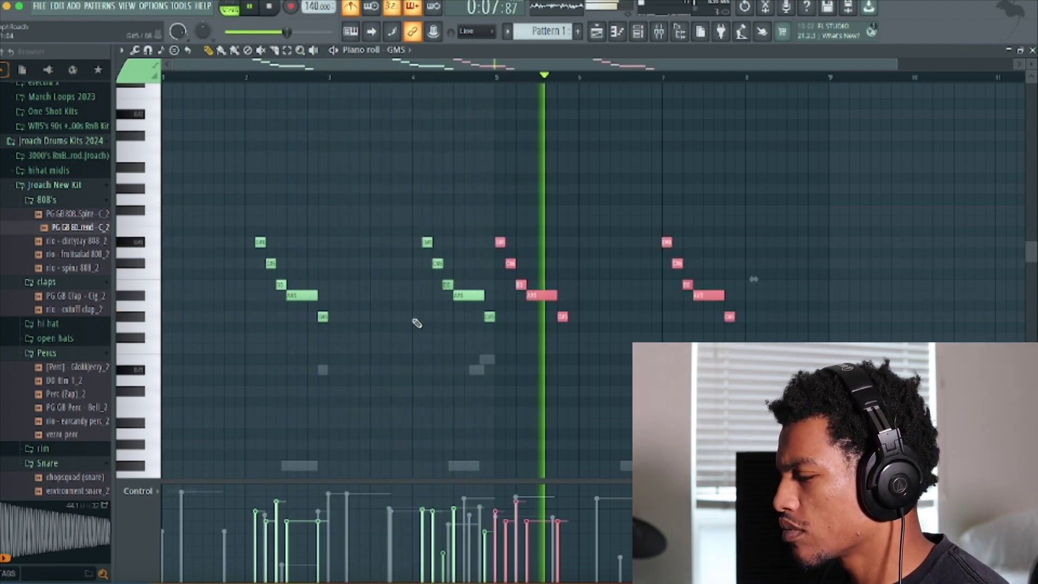
pyautogui.moveTo(535, 300); pyautogui.dragTo(610, 298)
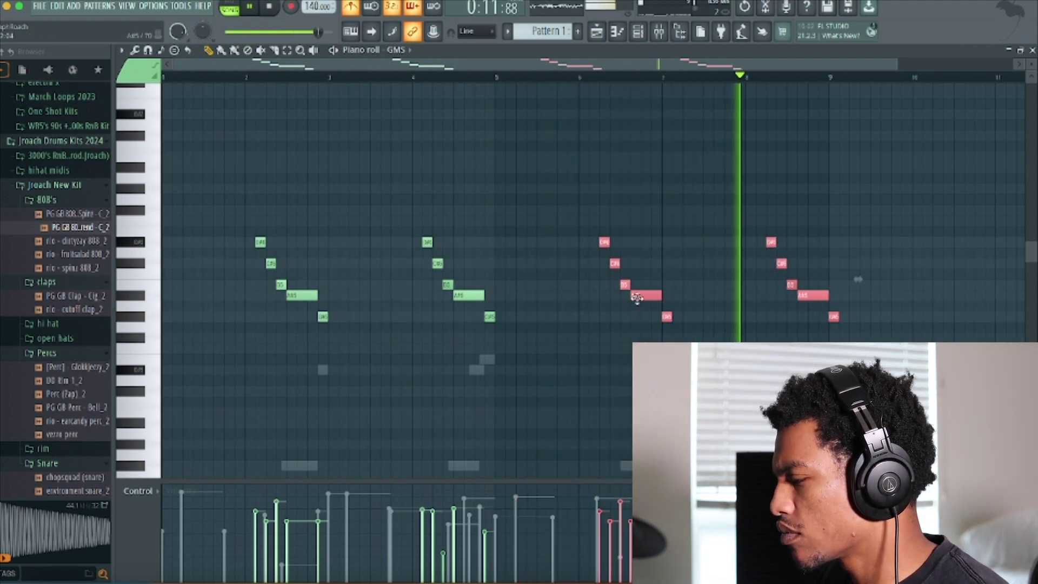
pyautogui.hotkey('ctrl', 'd')
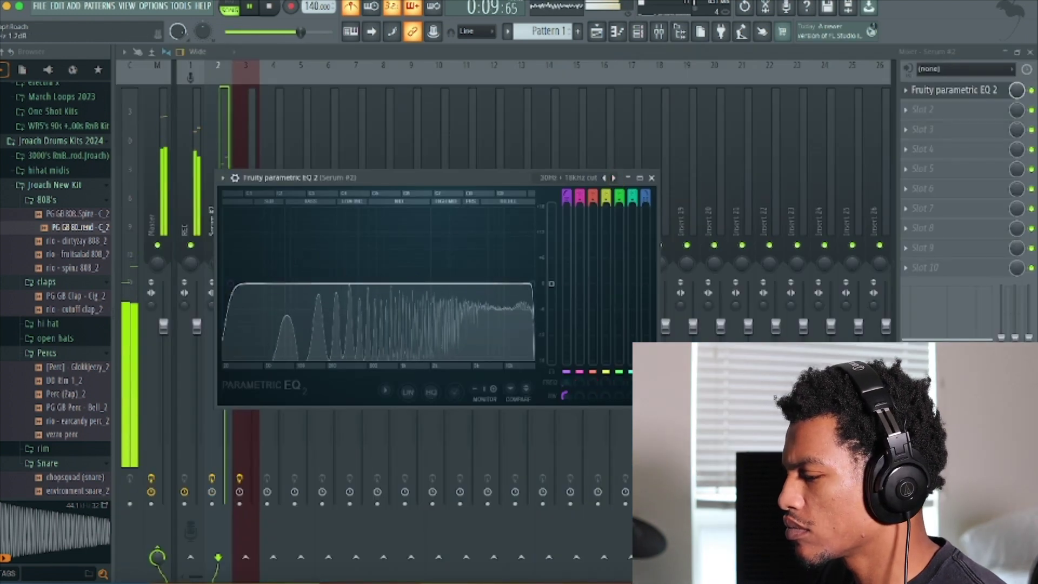
# Shift the low cut of Serum #2's Fruity parametric EQ 2 to a higher frequency.
pyautogui.moveTo(256, 283); pyautogui.dragTo(308, 283)
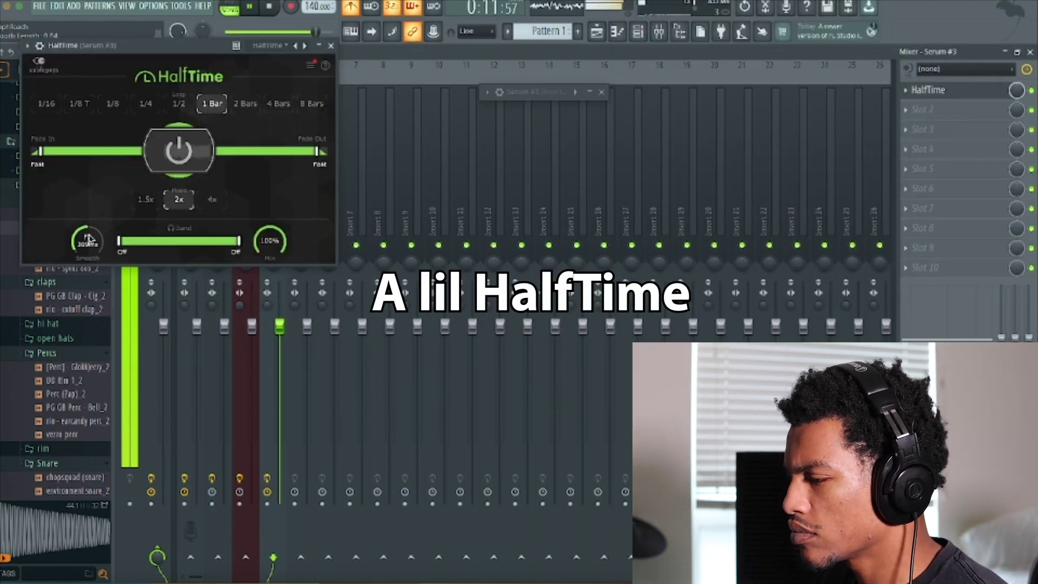
# Check the Serum #3 channel's notes in the piano roll and close the HalfTime effect window.
pyautogui.click(638, 31)
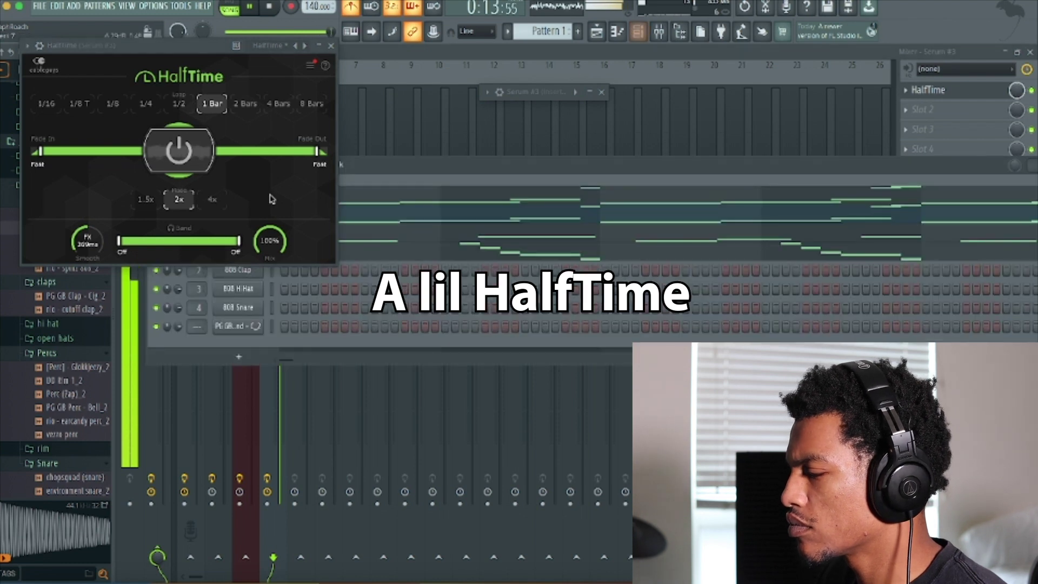
pyautogui.doubleClick(432, 224)
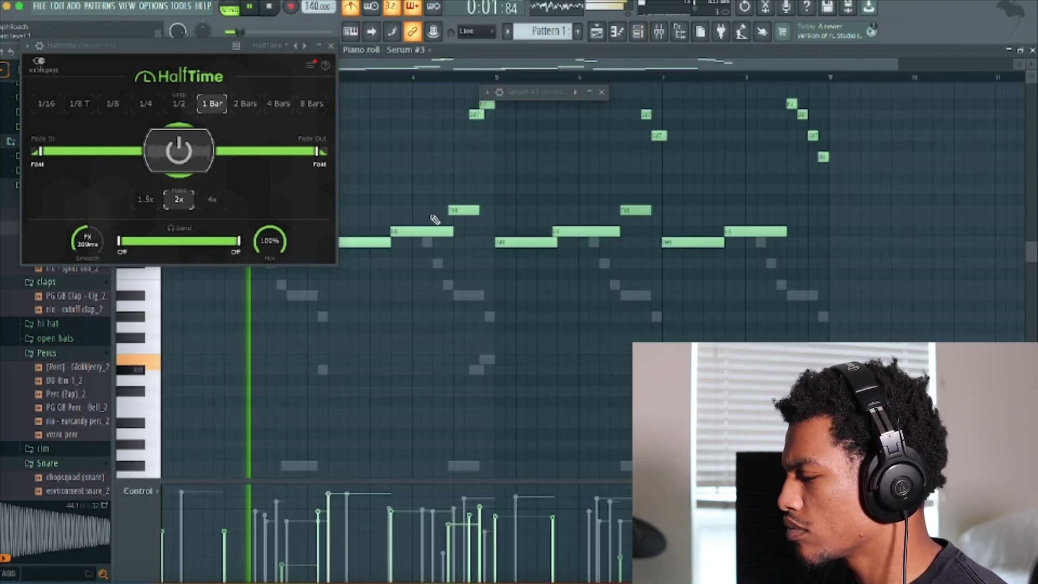
pyautogui.click(641, 33)
pyautogui.click(330, 46)
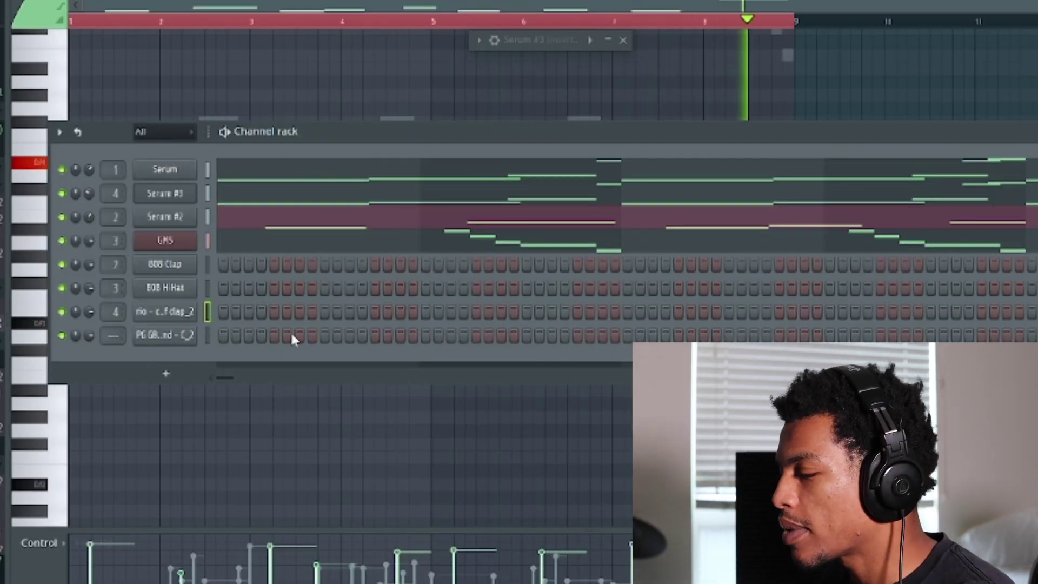
# Place a clap on step 9 of the "rio - cutoff clap_2" channel and open that channel's piano roll.
pyautogui.click(325, 312)
pyautogui.rightClick(191, 310)
pyautogui.click(277, 309)
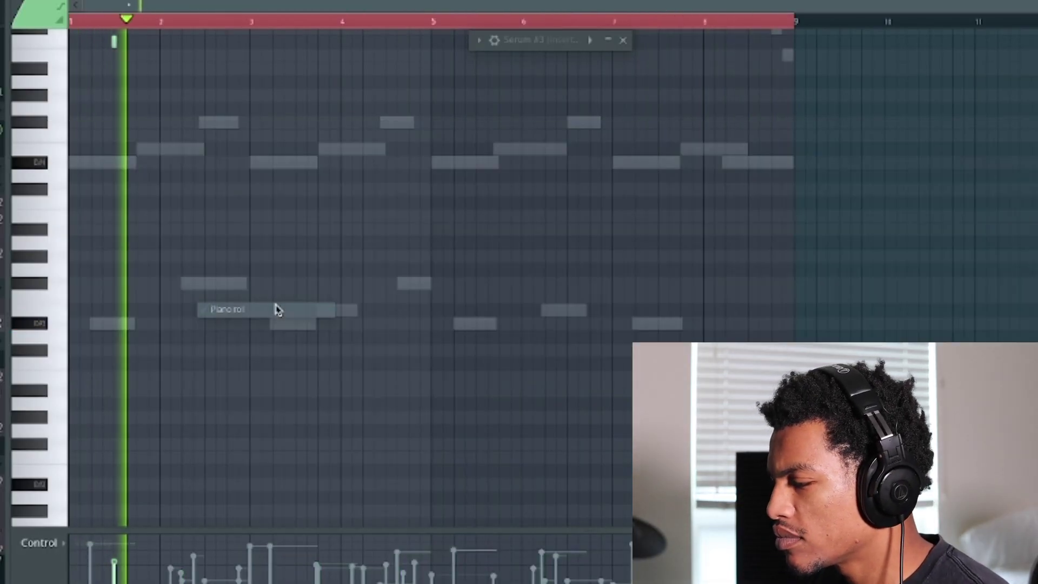
# Repeat bar 1's clap in every bar through bar 8.
pyautogui.moveTo(161, 22); pyautogui.dragTo(71, 23)
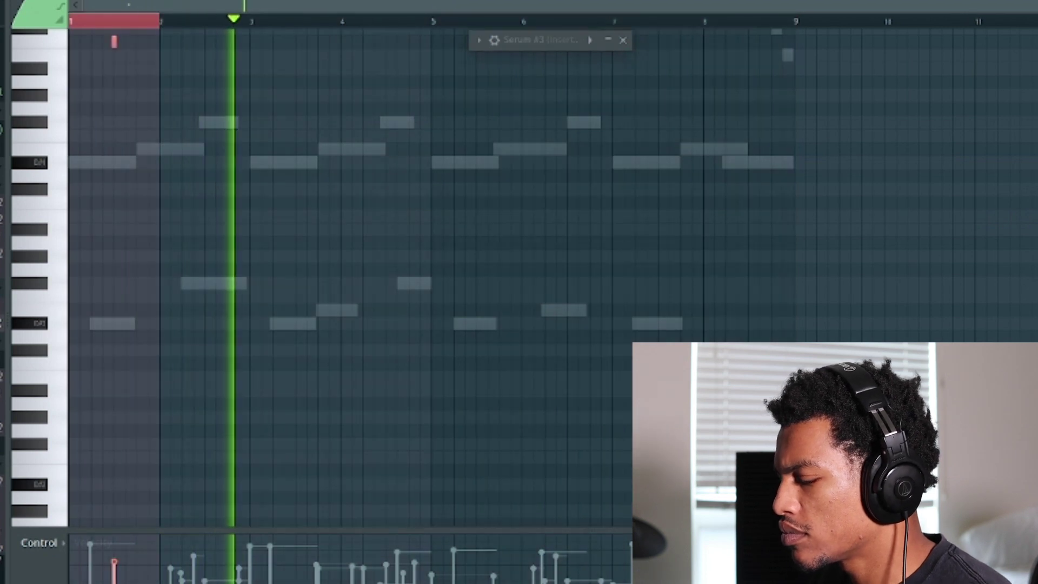
pyautogui.hotkey('ctrl', 'b')
pyautogui.hotkey('ctrl', 'b')
pyautogui.hotkey('ctrl', 'b')
pyautogui.hotkey('ctrl', 'b')
pyautogui.hotkey('ctrl', 'b')
pyautogui.hotkey('ctrl', 'b')
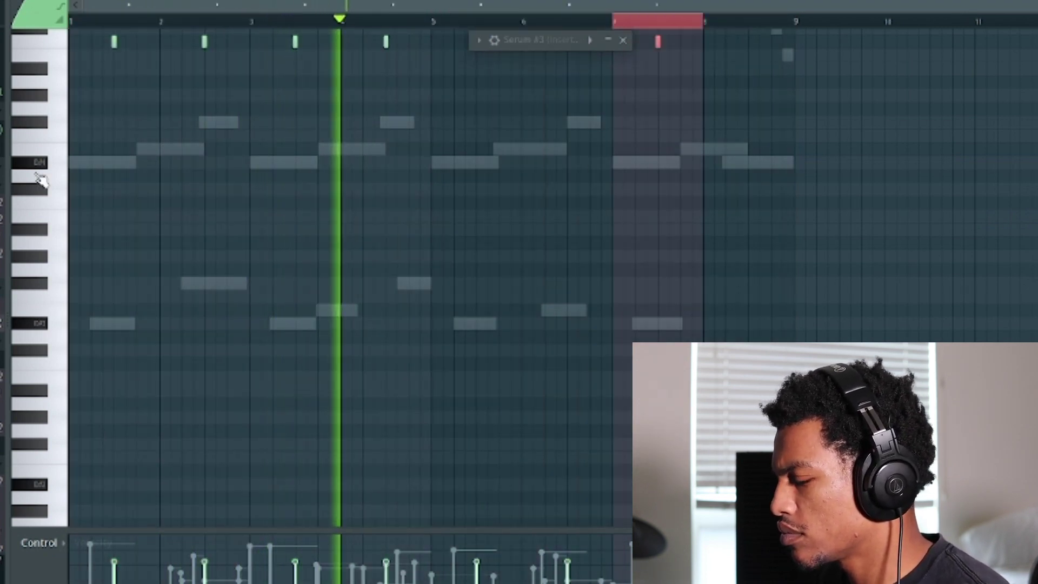
pyautogui.hotkey('ctrl', 'b')
# Select all the clap notes and raise their velocities to maximum.
pyautogui.hotkey('ctrl', 'a')
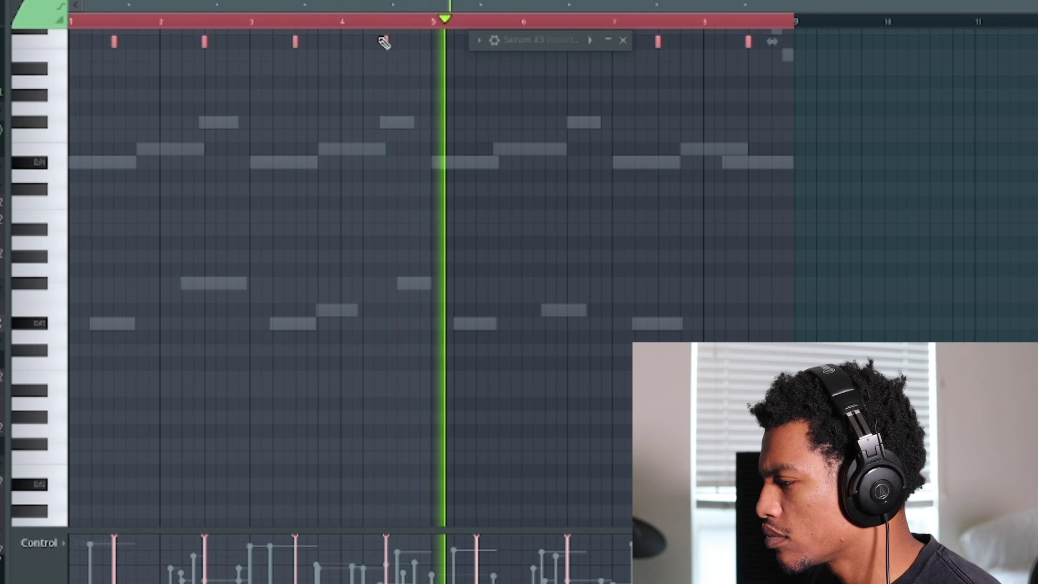
pyautogui.click(363, 22)
pyautogui.press('F6')
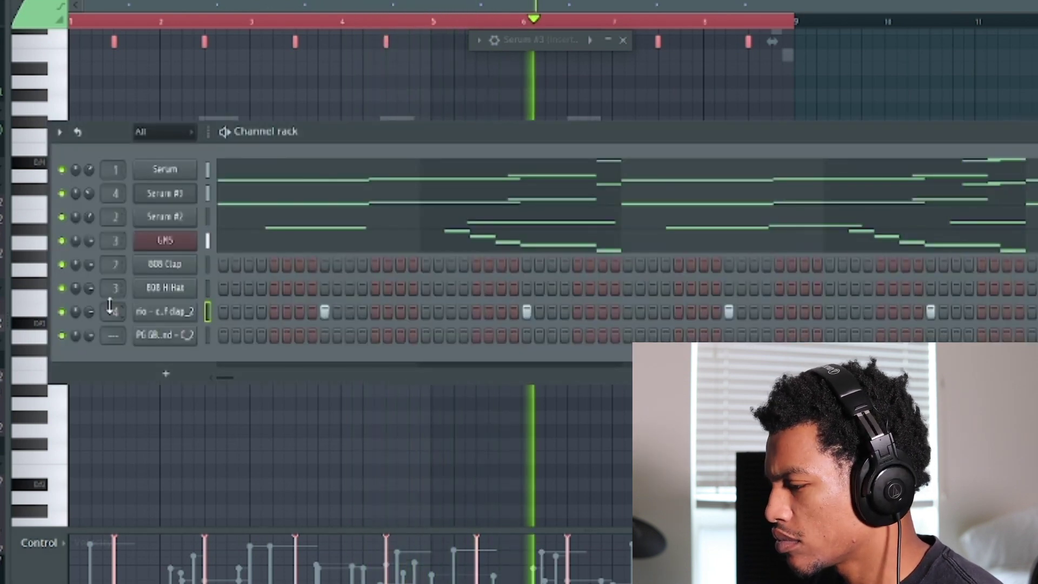
# Add an extra clap near the end of bar 4 and give all the claps the same short length.
pyautogui.press('F6')
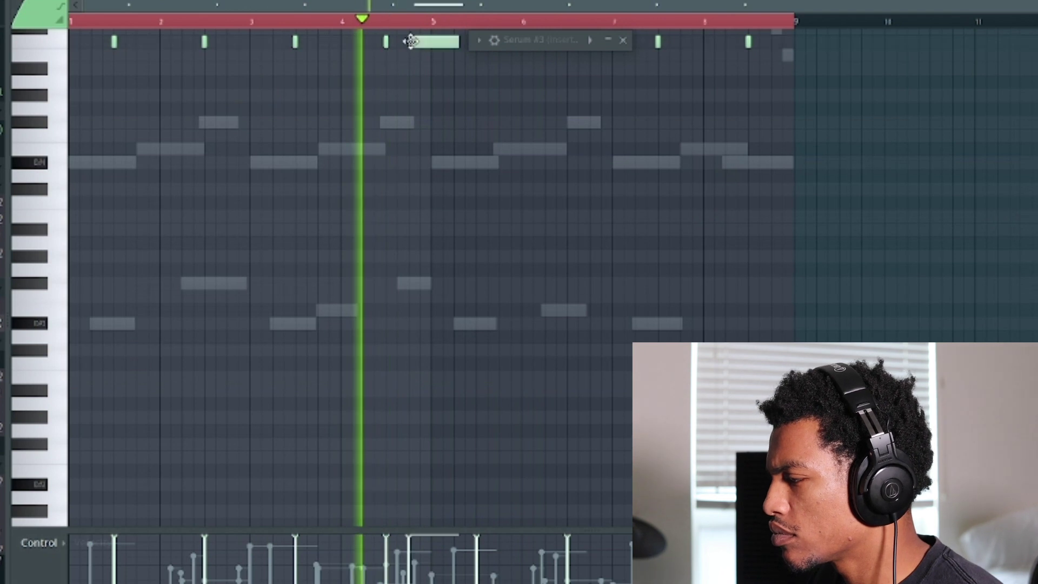
pyautogui.moveTo(411, 41); pyautogui.dragTo(432, 40)
pyautogui.hotkey('shift', 'd')
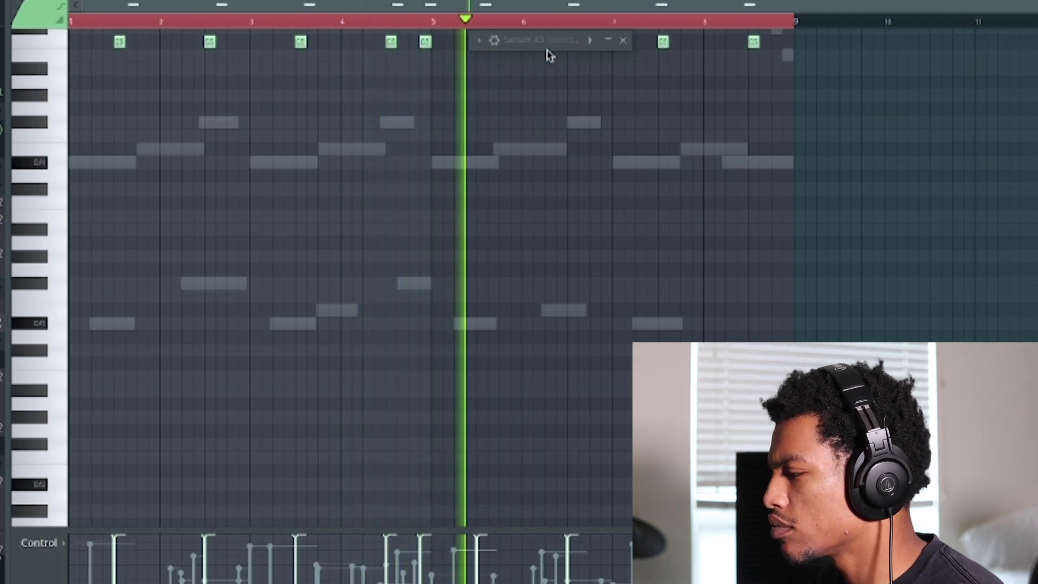
# Close the Serum #3 window and move the extra clap in bar 6 directly behind that bar's main clap.
pyautogui.click(623, 41)
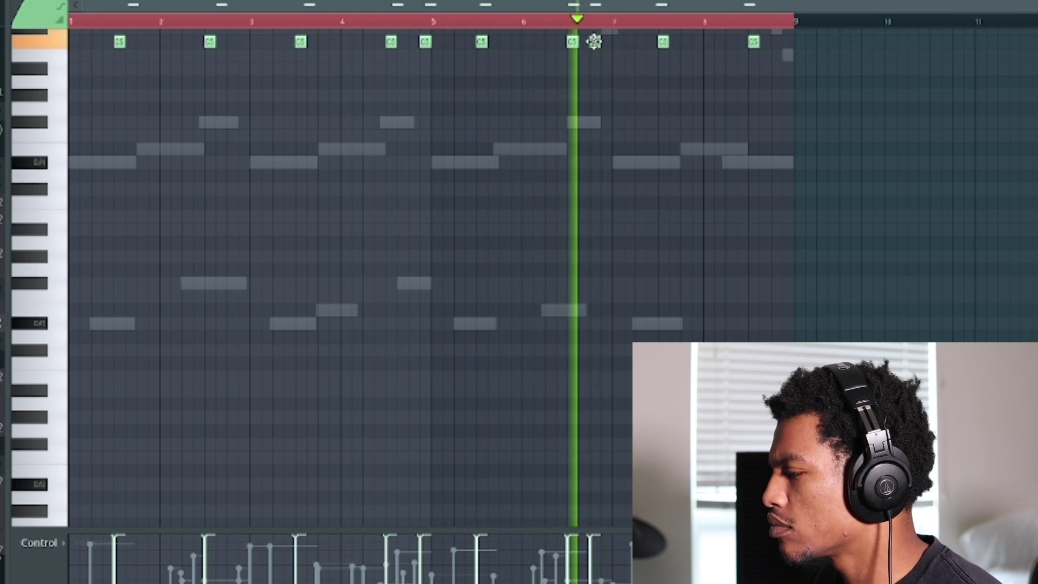
pyautogui.press('space')
pyautogui.press('space')
pyautogui.moveTo(595, 42); pyautogui.dragTo(587, 41)
pyautogui.press('space')
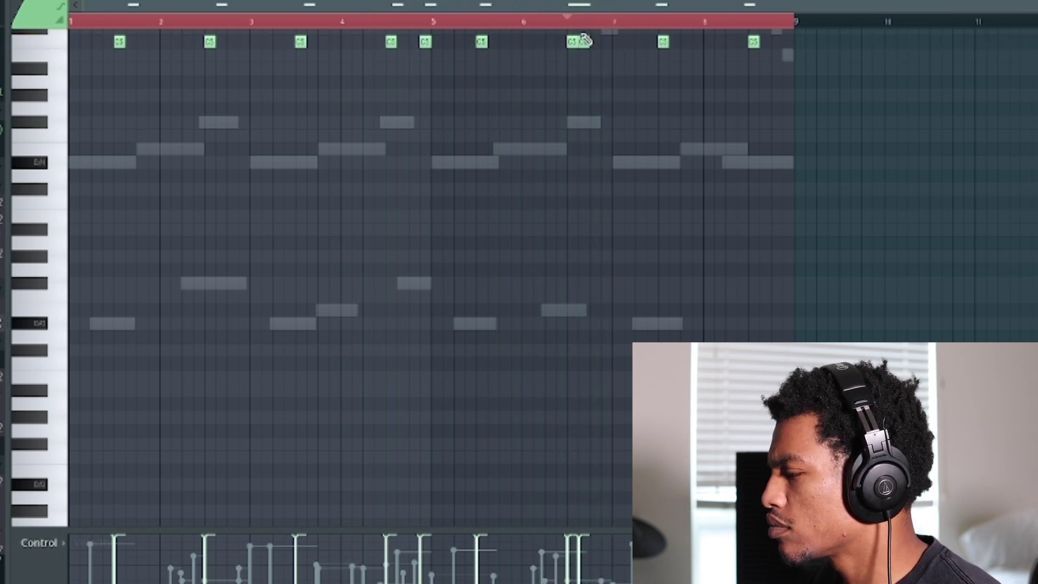
# Lower the velocity of bar 6's extra clap slightly and play the pattern back to check it.
pyautogui.press('space')
pyautogui.press('space')
pyautogui.press('space')
pyautogui.click(580, 553)
pyautogui.press('space')
pyautogui.press('space')
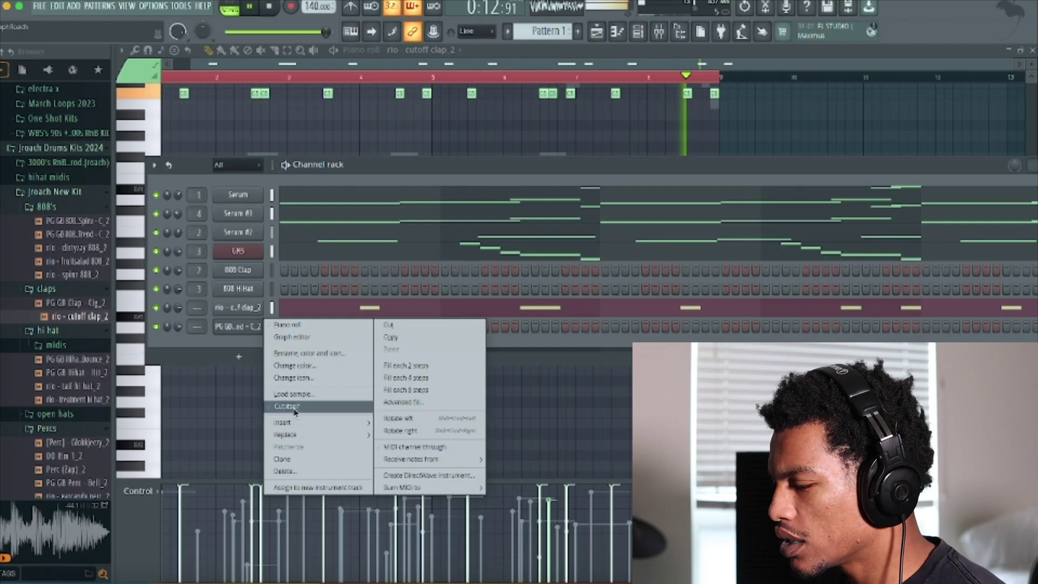
# Set the PG GB 808 Trend channel to cut itself and open its piano roll.
pyautogui.click(293, 410)
pyautogui.rightClick(242, 330)
pyautogui.click(278, 326)
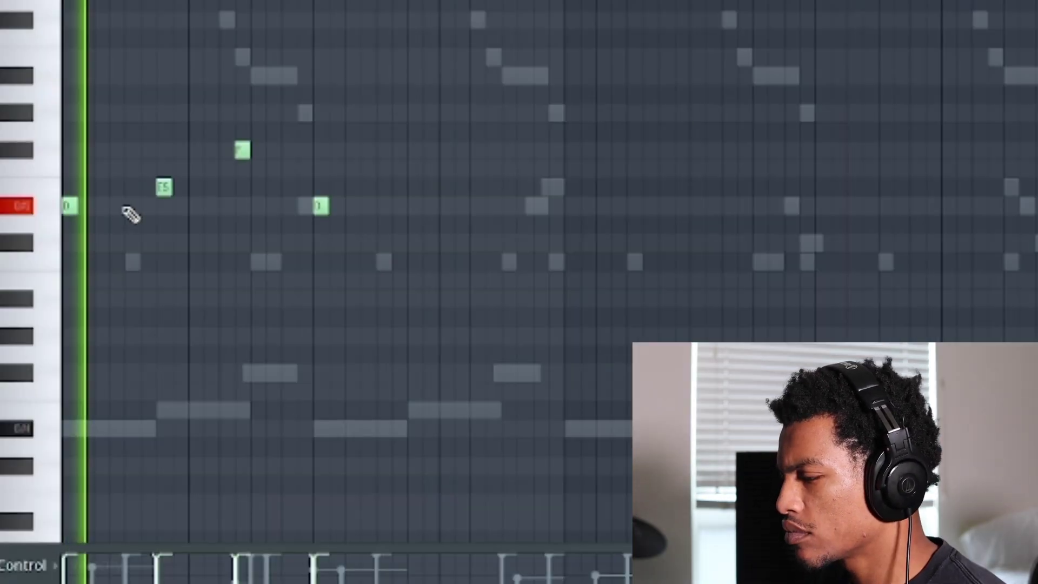
# Fill out the two-bar 808 line with an extra D#5, E5 and F5, and shift the F#5 in bar 2 slightly later.
pyautogui.click(132, 206)
pyautogui.click(211, 188)
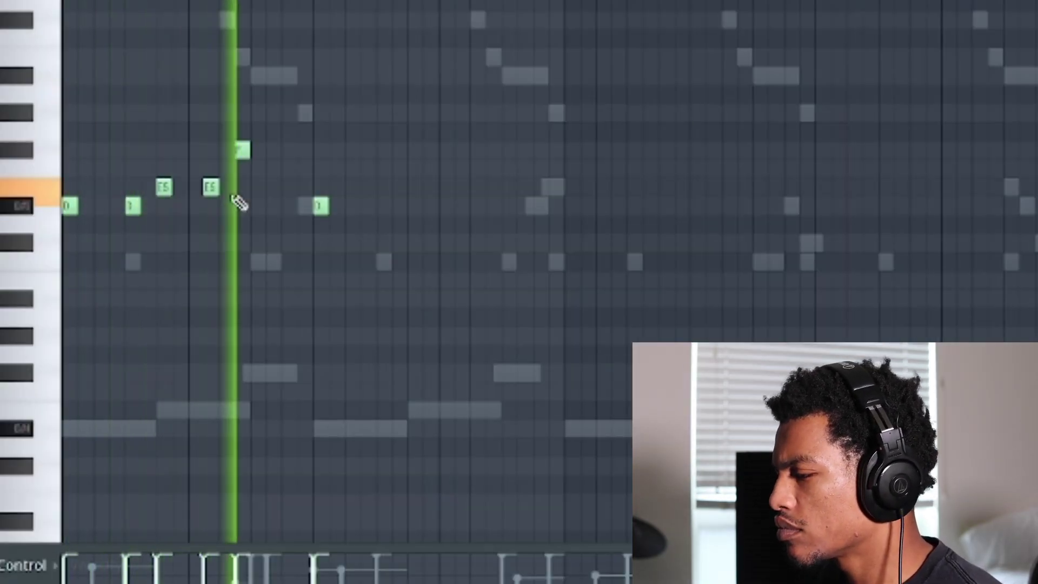
pyautogui.moveTo(238, 150); pyautogui.dragTo(248, 150)
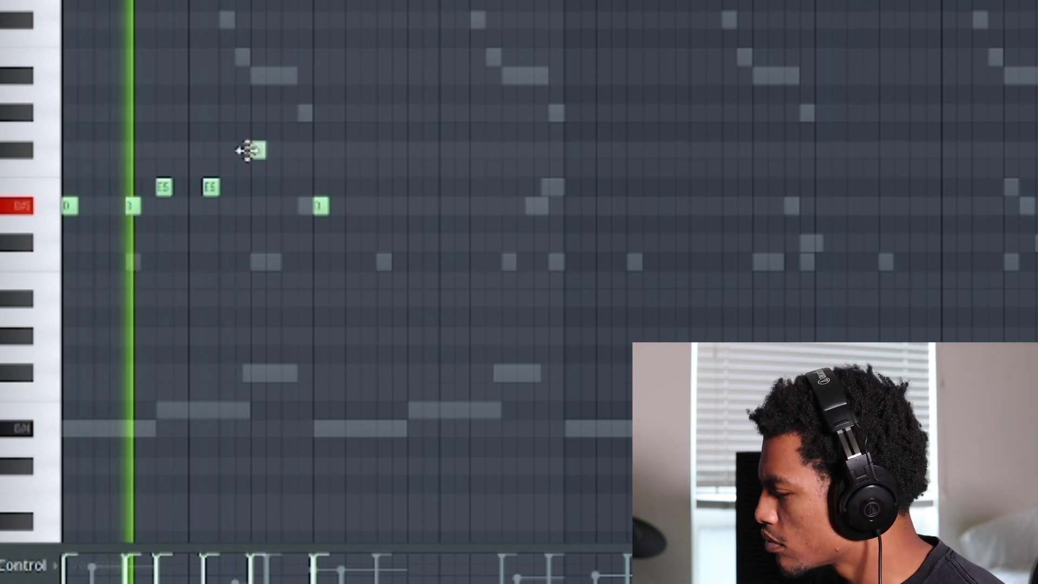
pyautogui.click(303, 167)
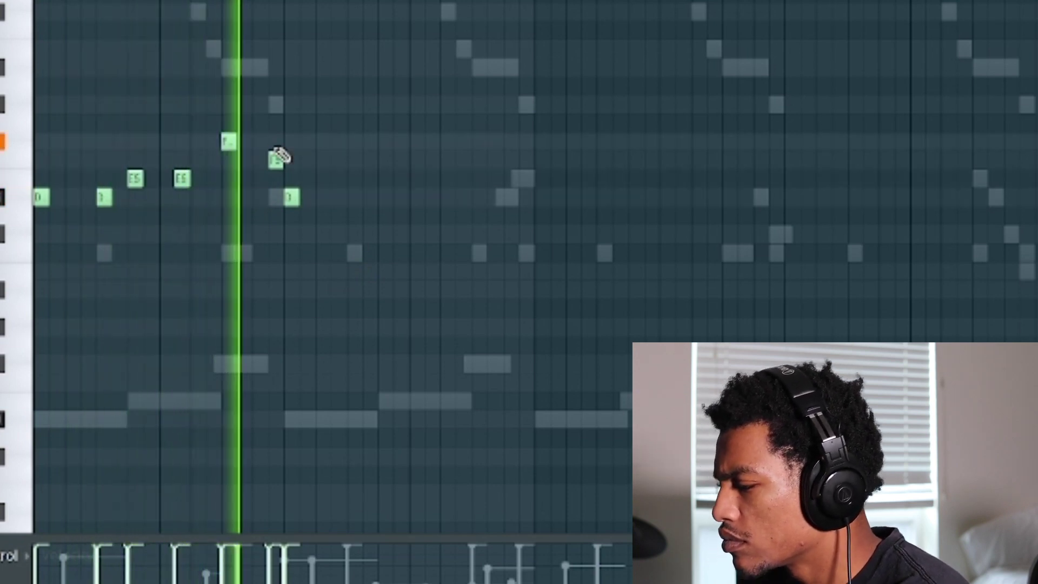
# Remove bar 3's D#5, duplicate the two-bar 808 pattern into bars 3–4 and place the paired F#5 notes in bars 2 and 4 back to back.
pyautogui.press('space')
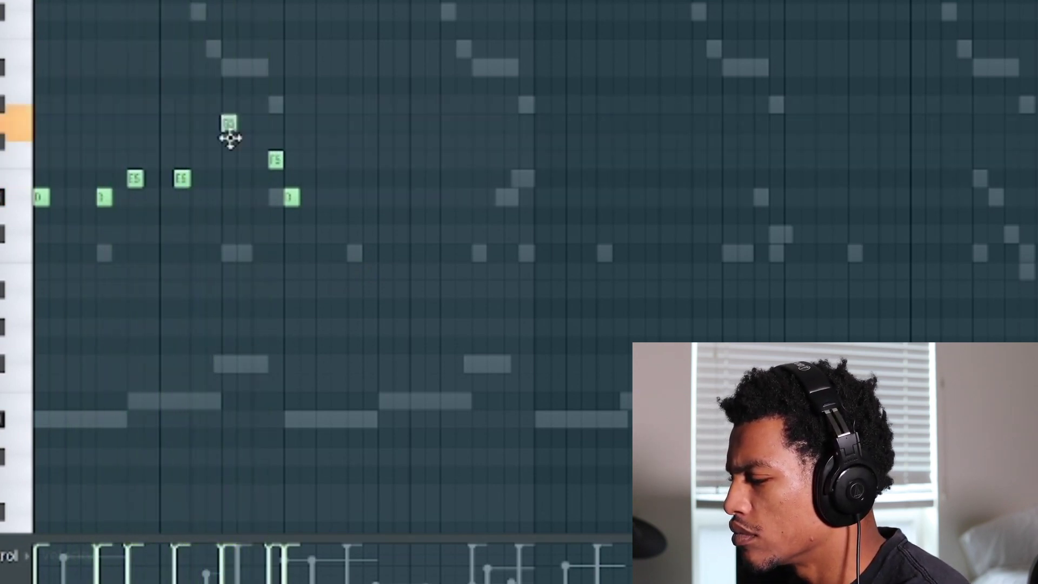
pyautogui.rightClick(288, 200)
pyautogui.hotkey('ctrl', 'b')
pyautogui.rightClick(459, 194)
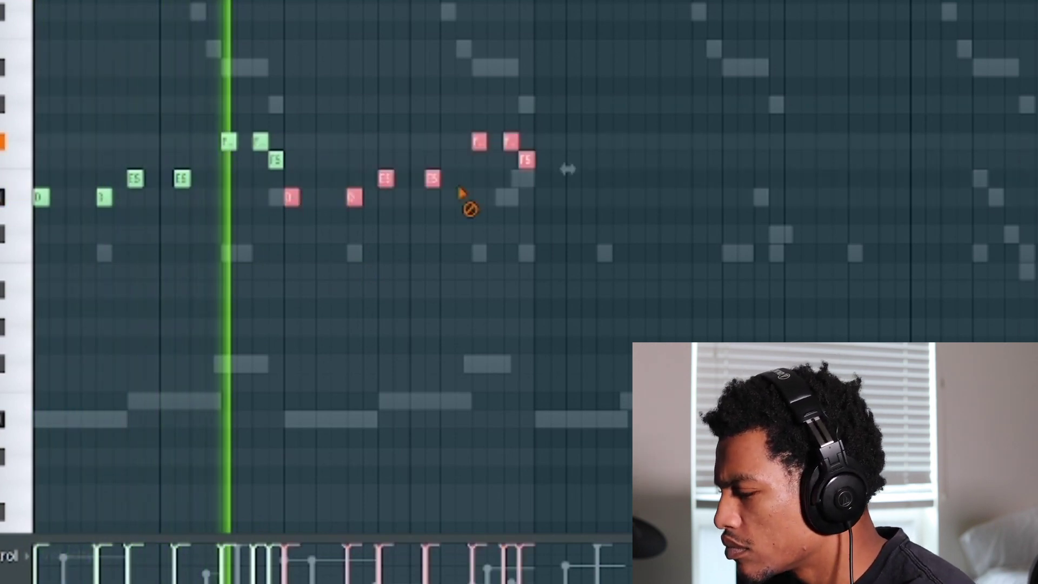
pyautogui.moveTo(256, 145); pyautogui.dragTo(250, 146)
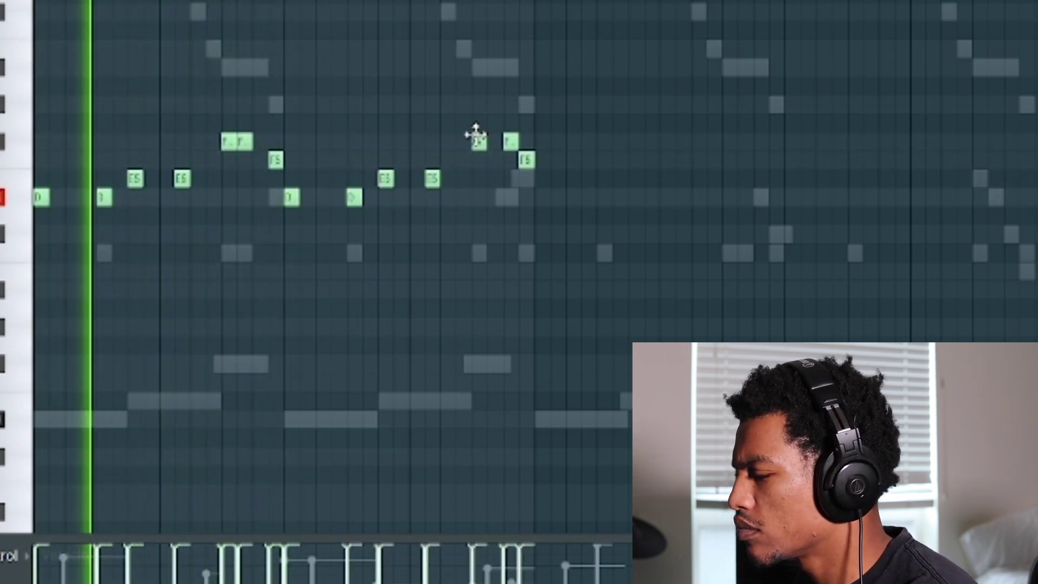
pyautogui.moveTo(509, 144); pyautogui.dragTo(492, 142)
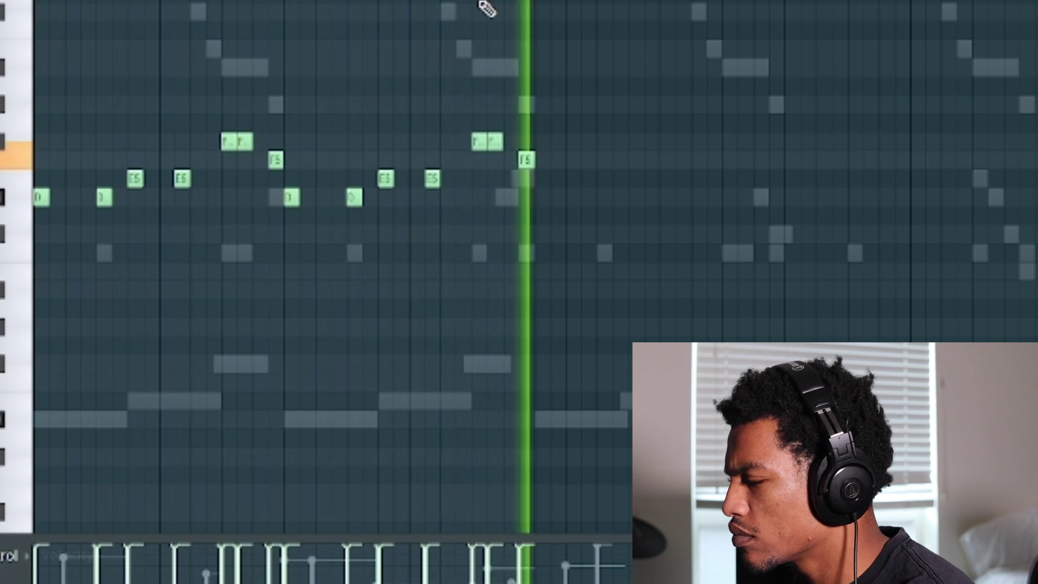
# Raise bar 4's last 808 note to G#5 and bar 8's second F#5 by one octave.
pyautogui.moveTo(522, 155); pyautogui.dragTo(514, 129)
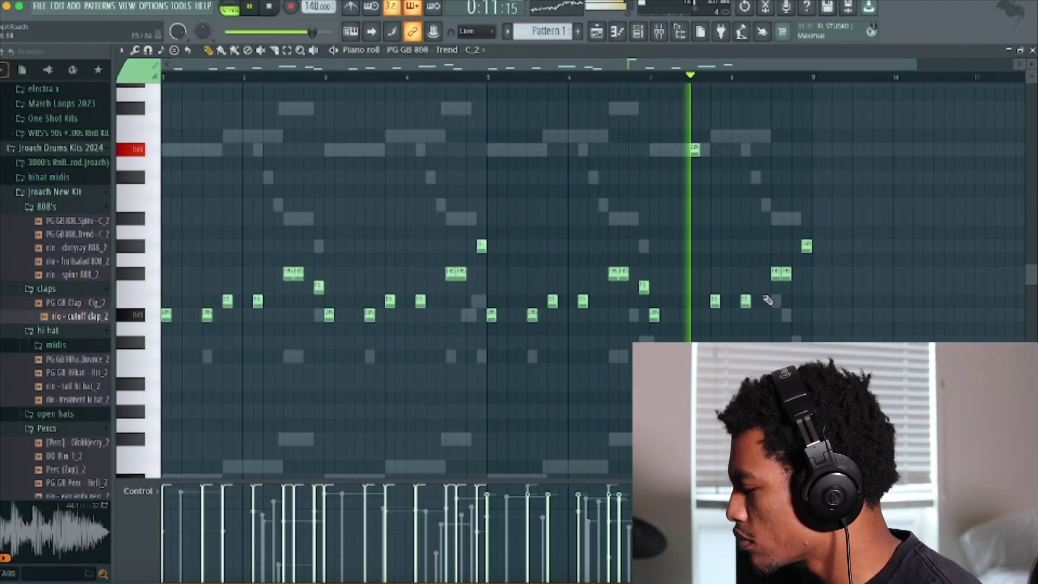
pyautogui.hotkey('ctrl', 'Up')
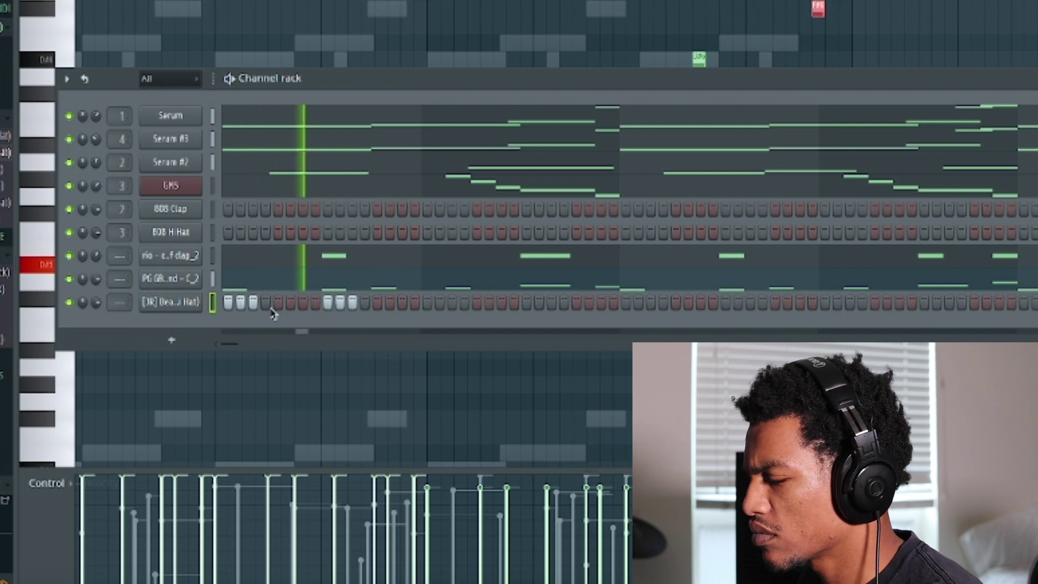
# Add three hi-hat steps on beat 2 of bar 1 and a matching three-note group on beat 4 in the piano roll.
pyautogui.moveTo(277, 303); pyautogui.dragTo(303, 303)
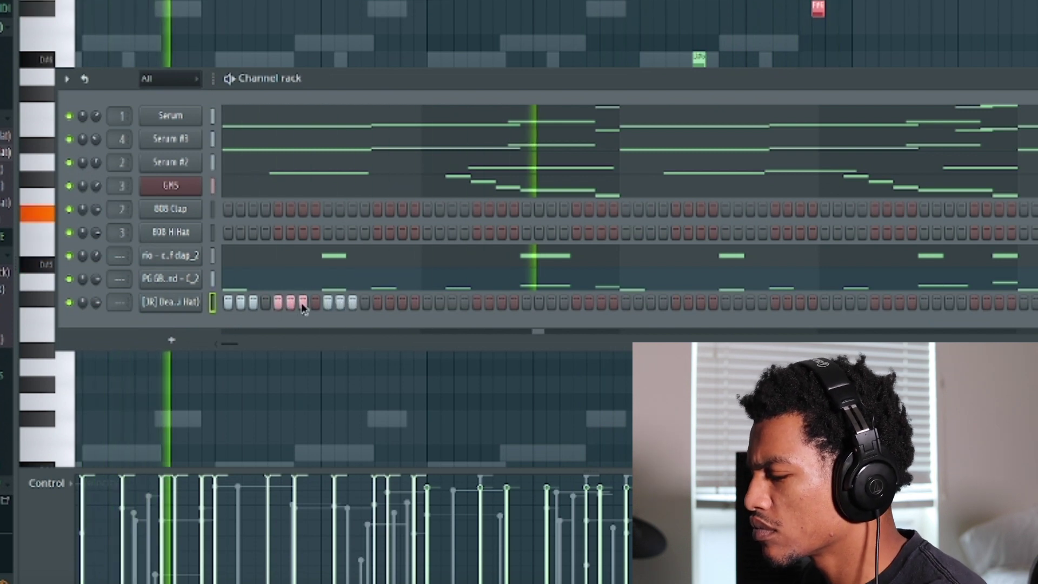
pyautogui.rightClick(183, 302)
pyautogui.click(227, 299)
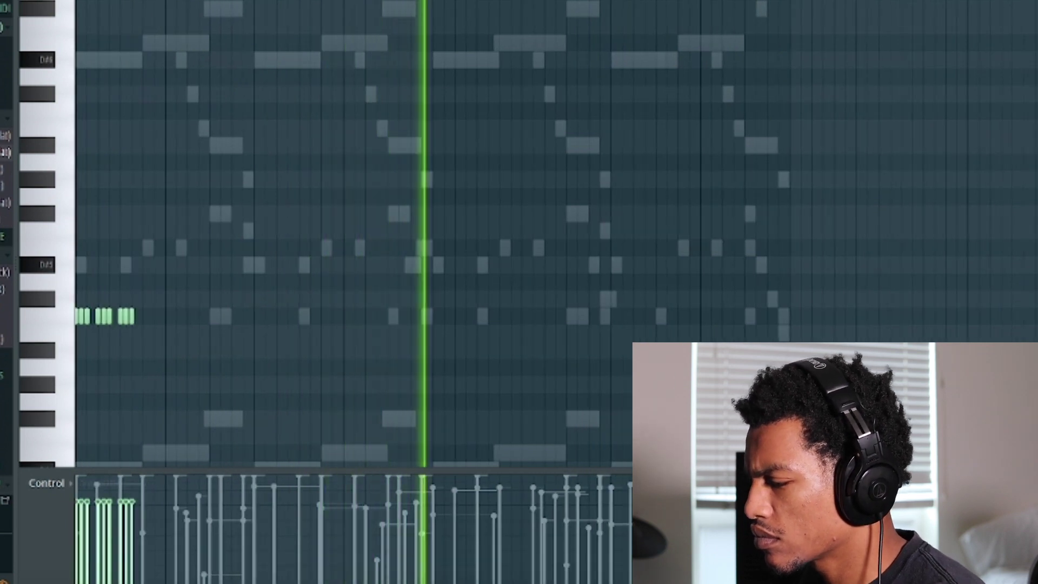
pyautogui.scroll(1, 128, 170)
pyautogui.scroll(1, 132, 173)
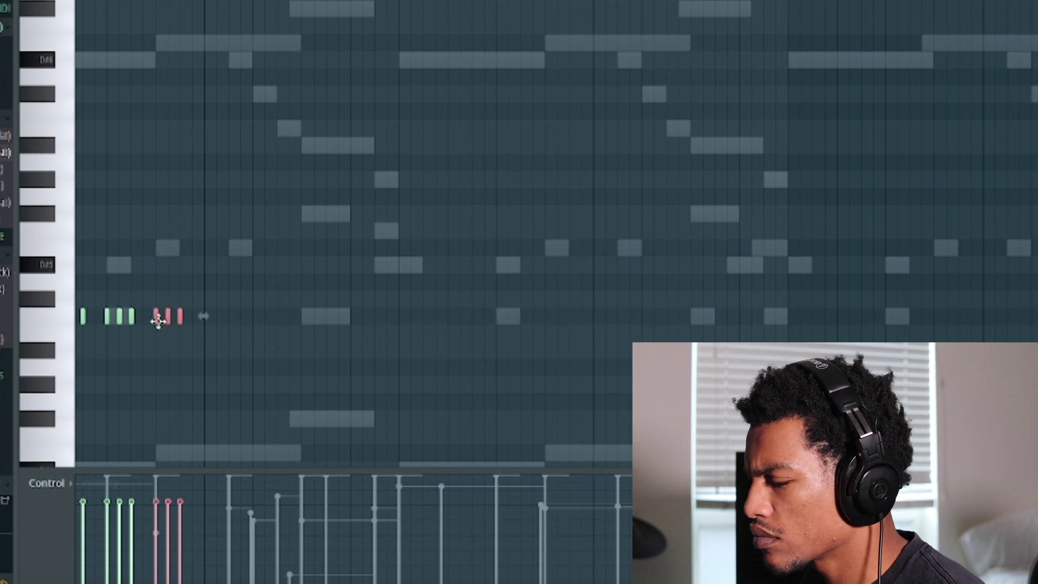
# Select all of bar 1's hi-hat notes and duplicate them through bar 8.
pyautogui.scroll(-2, 159, 320)
pyautogui.hotkey('ctrl', 'a')
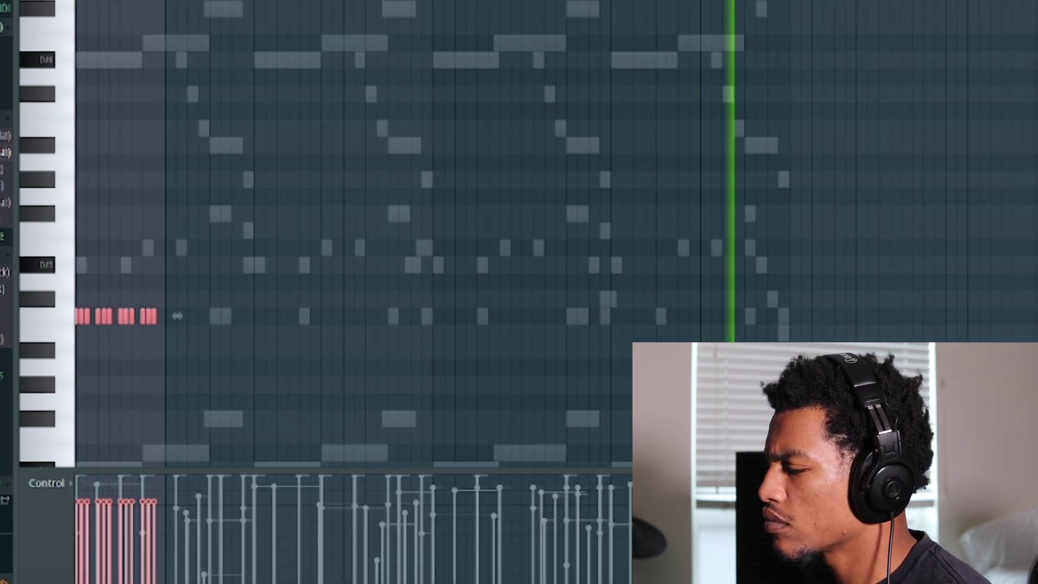
pyautogui.hotkey('ctrl', 'b')
pyautogui.hotkey('ctrl', 'b')
pyautogui.hotkey('ctrl', 'b')
pyautogui.hotkey('ctrl', 'b')
pyautogui.hotkey('ctrl', 'b')
pyautogui.hotkey('ctrl', 'b')
pyautogui.hotkey('ctrl', 'b')
# Randomize the levels of all the hi-hat notes with the piano roll randomizer.
pyautogui.hotkey('ctrl', 'a')
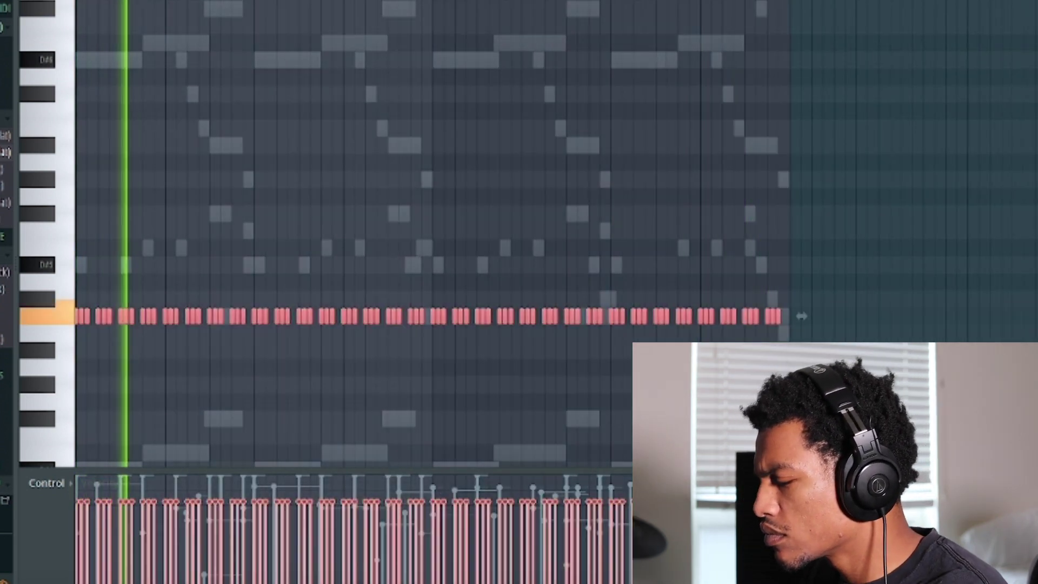
pyautogui.hotkey('alt', 'r')
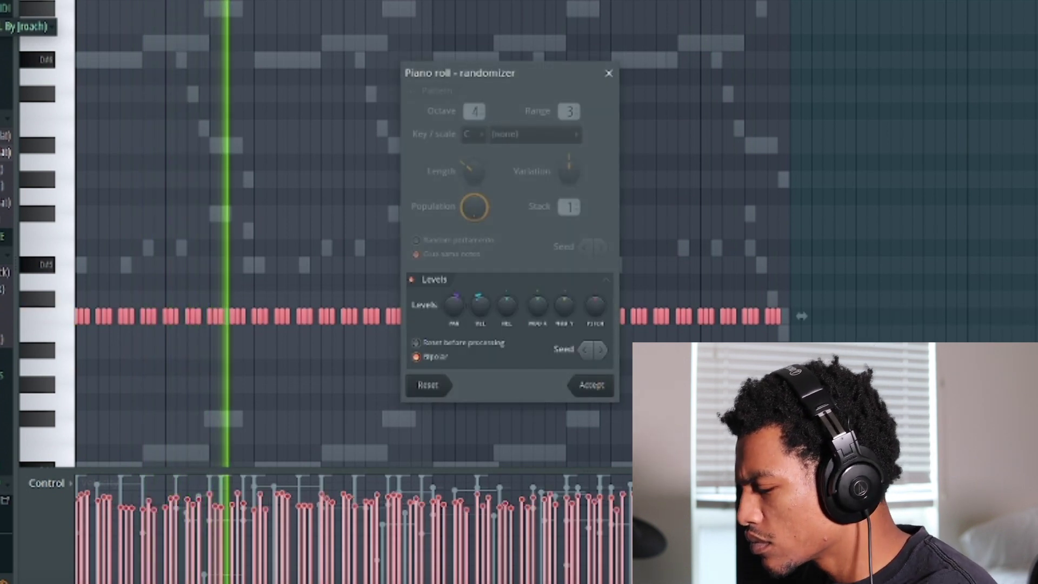
pyautogui.press('Return')
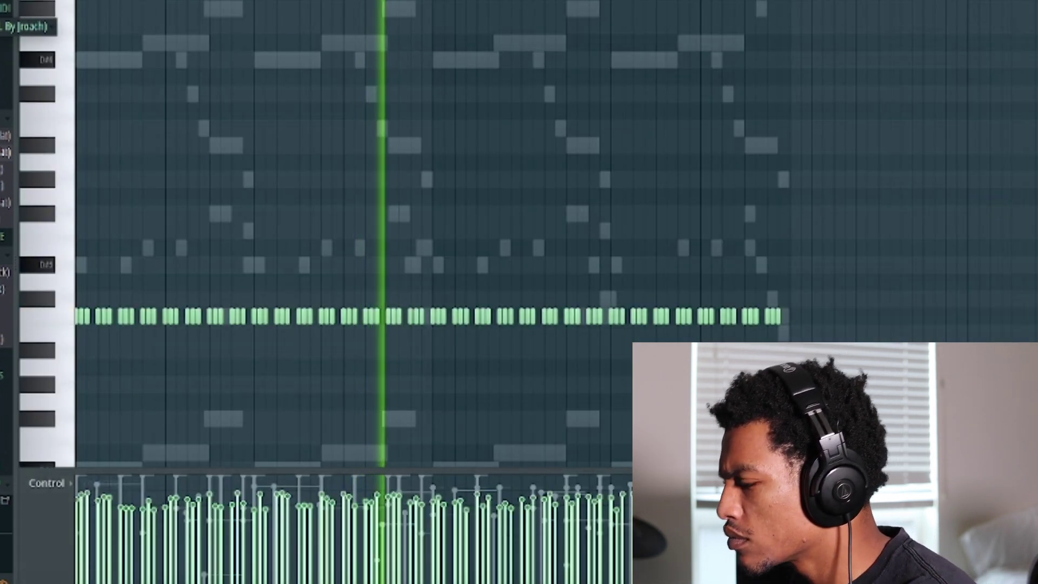
pyautogui.press('F6')
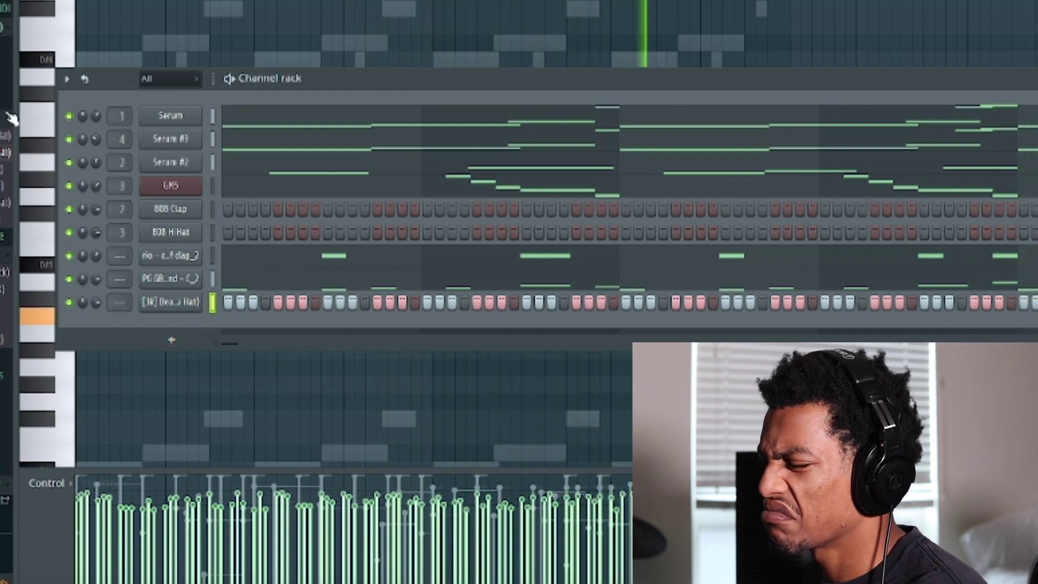
pyautogui.click(171, 341)
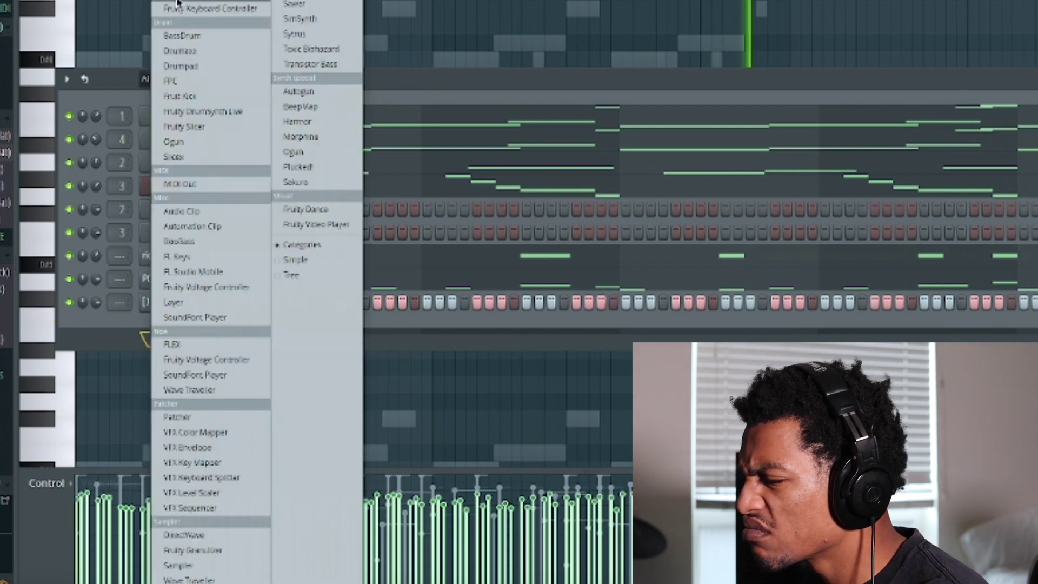
pyautogui.press('Escape')
# Save the project as "yeat in the morning" in a new project folder.
pyautogui.hotkey('ctrl', 's')
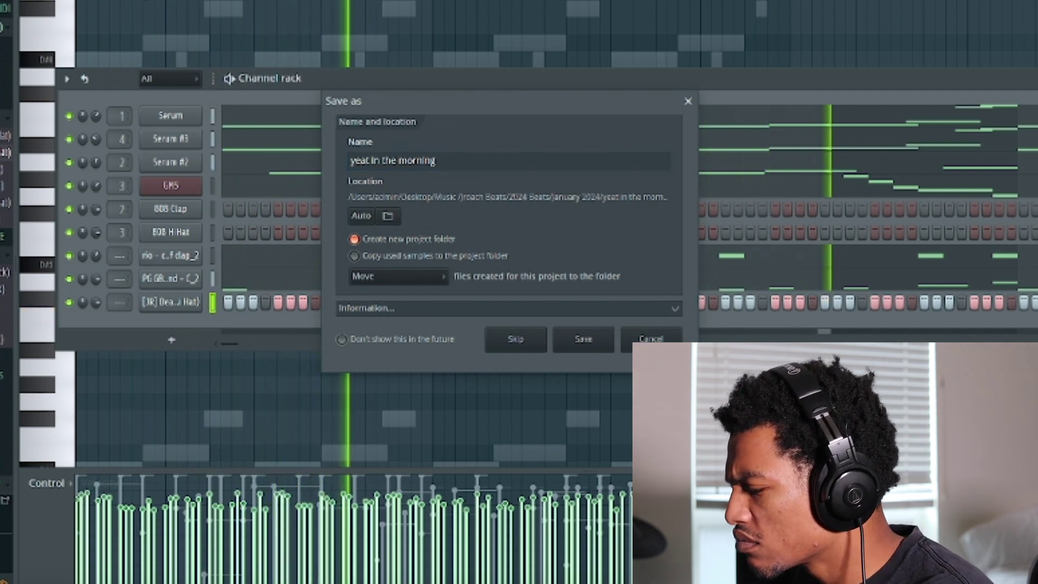
pyautogui.click(582, 338)
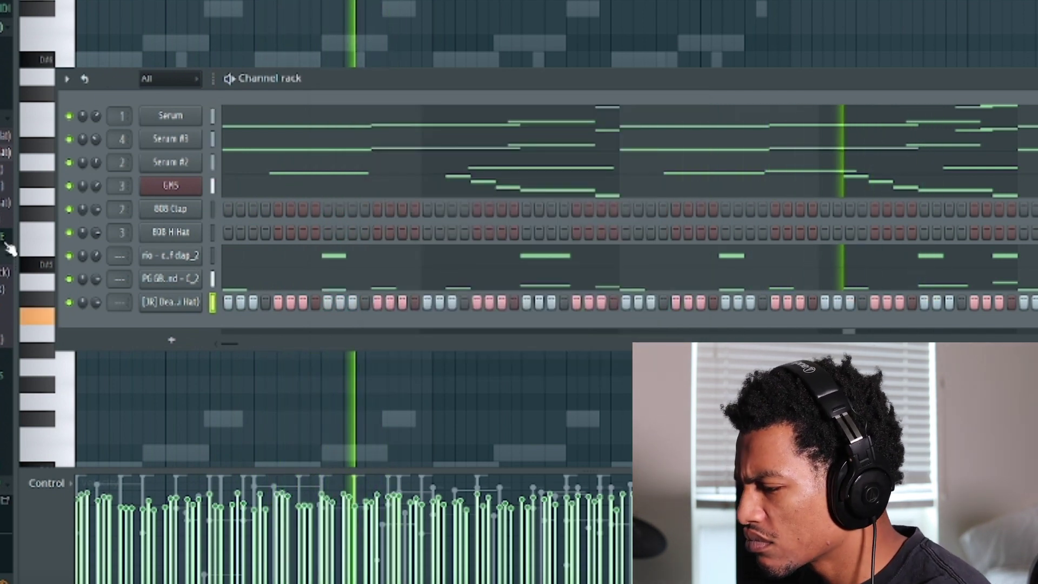
pyautogui.scroll(6, 5, 200)
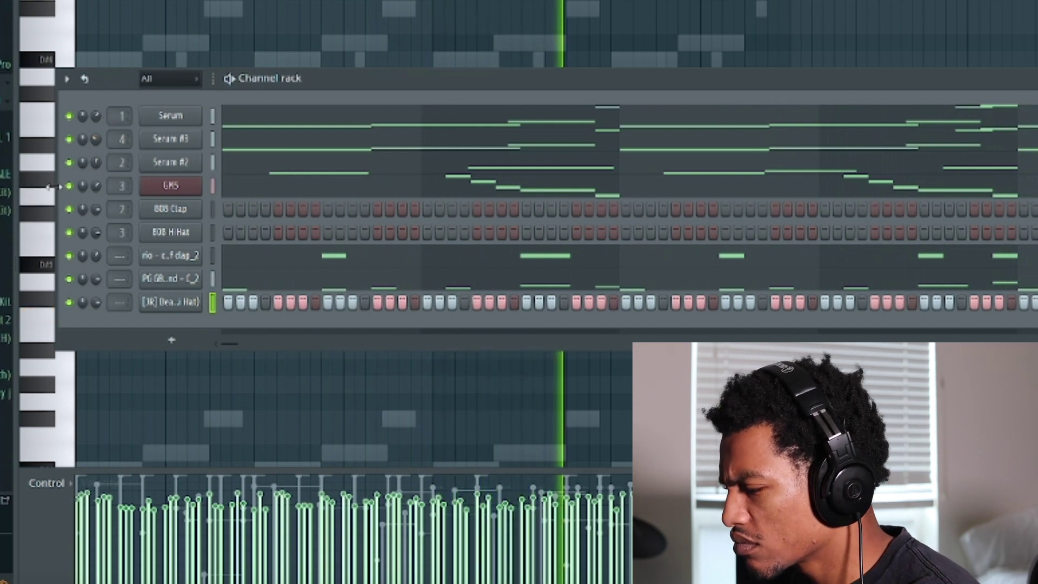
# Close the channel rack and start recording notes and automation.
pyautogui.press('F6')
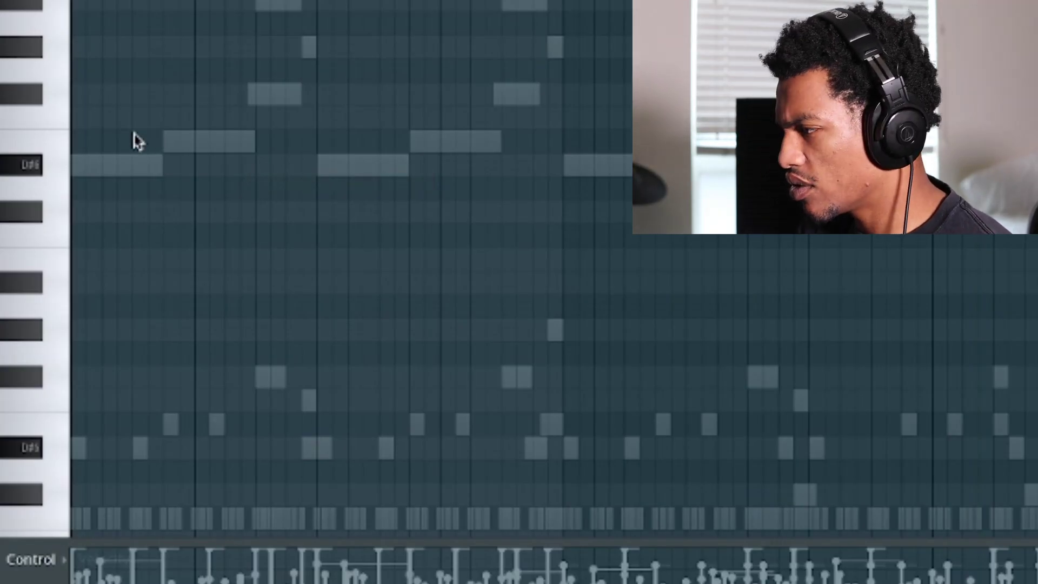
pyautogui.press('r')
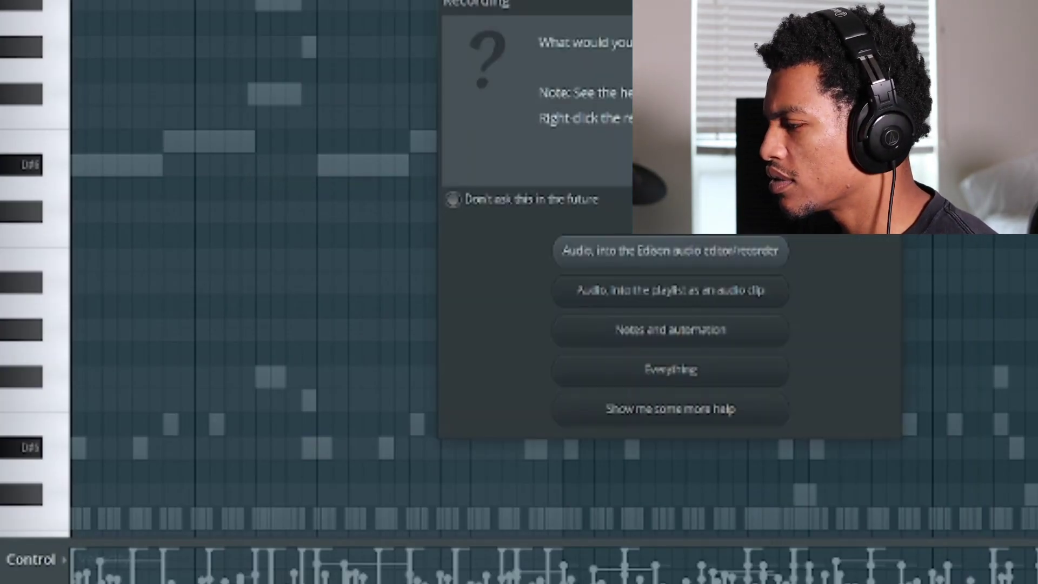
pyautogui.click(695, 339)
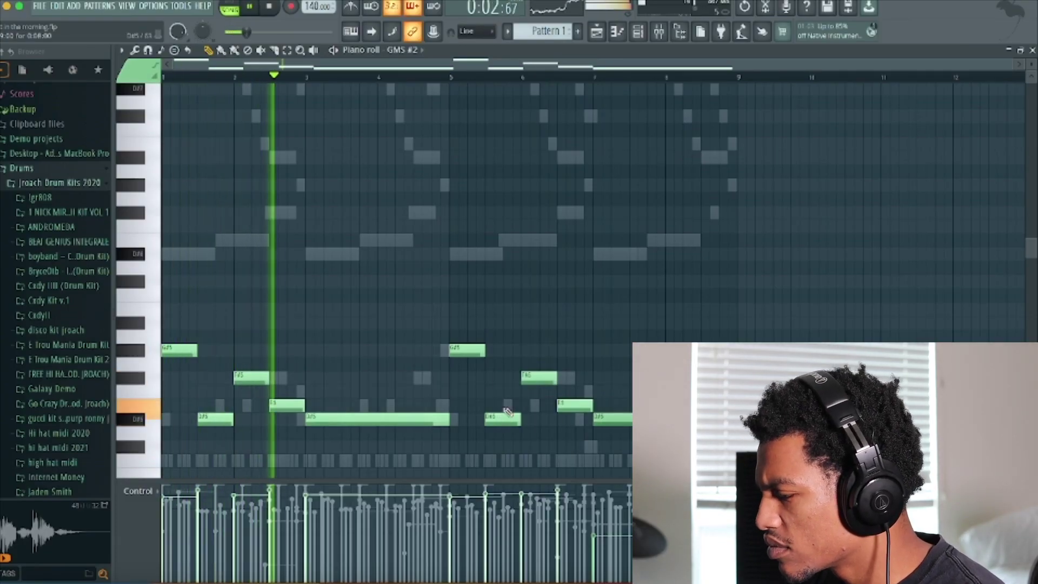
# Try flipping the GMS #2 notes from bar 5 to the start of bar 6 horizontally.
pyautogui.moveTo(535, 440); pyautogui.dragTo(464, 324)
pyautogui.hotkey('alt', 'y')
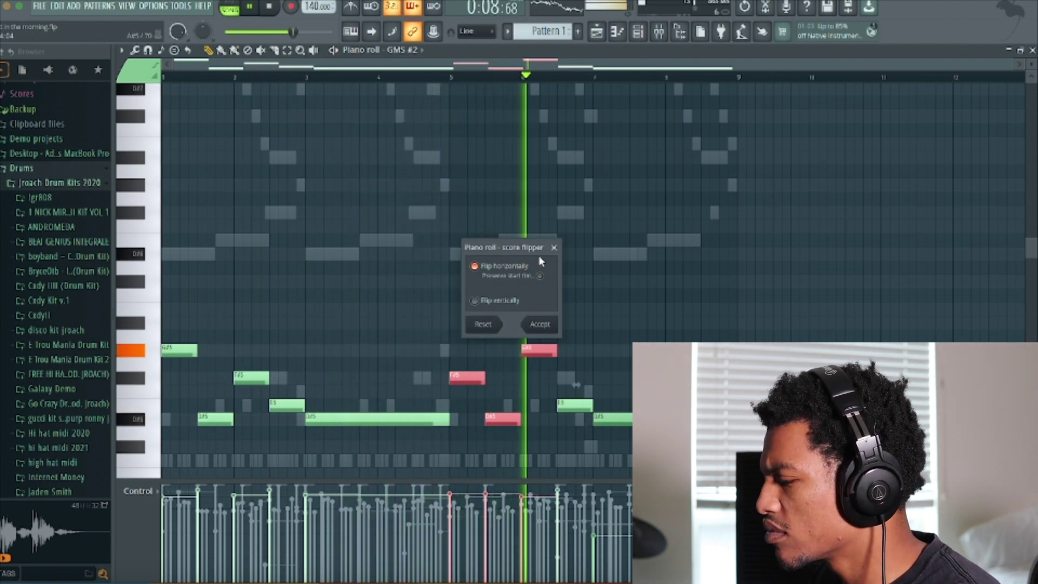
pyautogui.click(555, 248)
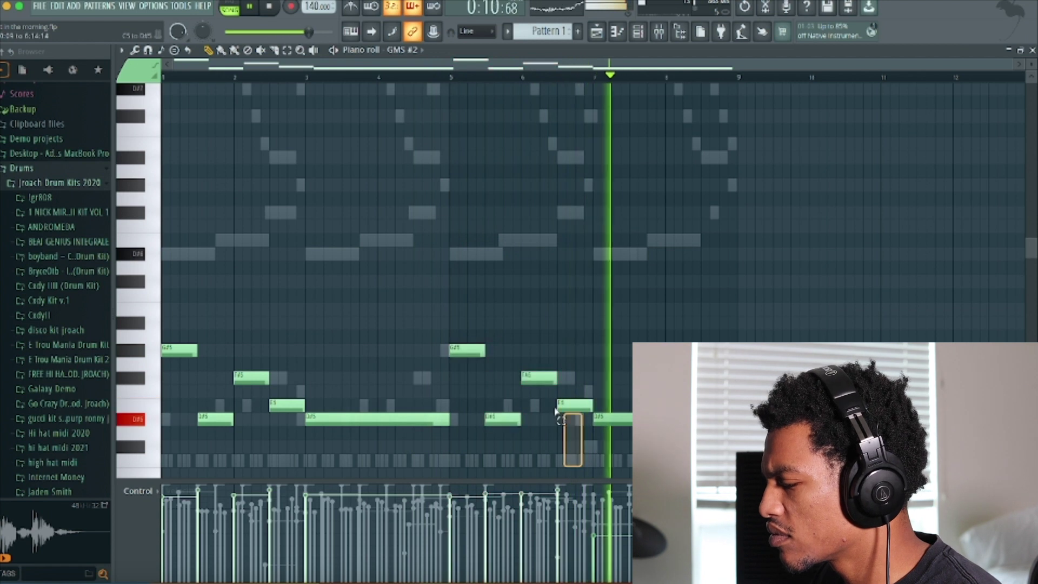
pyautogui.moveTo(578, 451); pyautogui.dragTo(518, 342)
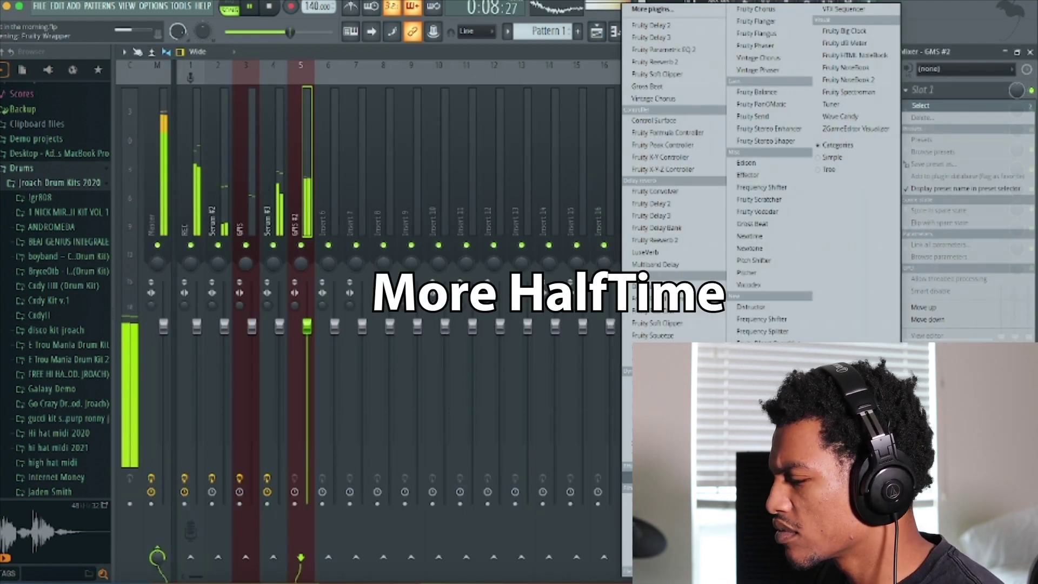
# Add the HalfTime effect to the first slot of the GMS #2 mixer track and return to the piano roll.
pyautogui.click(648, 477)
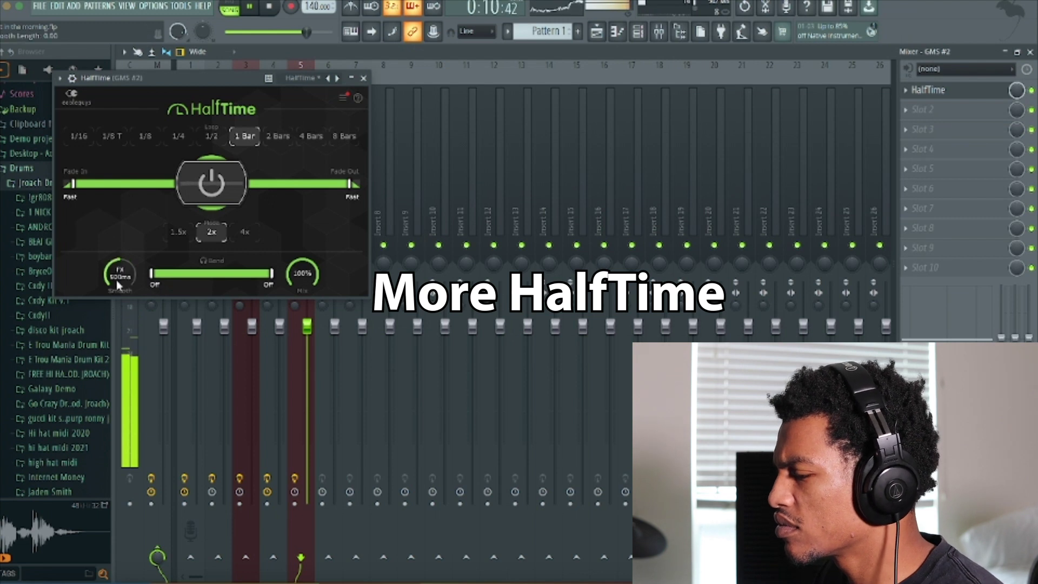
pyautogui.click(677, 33)
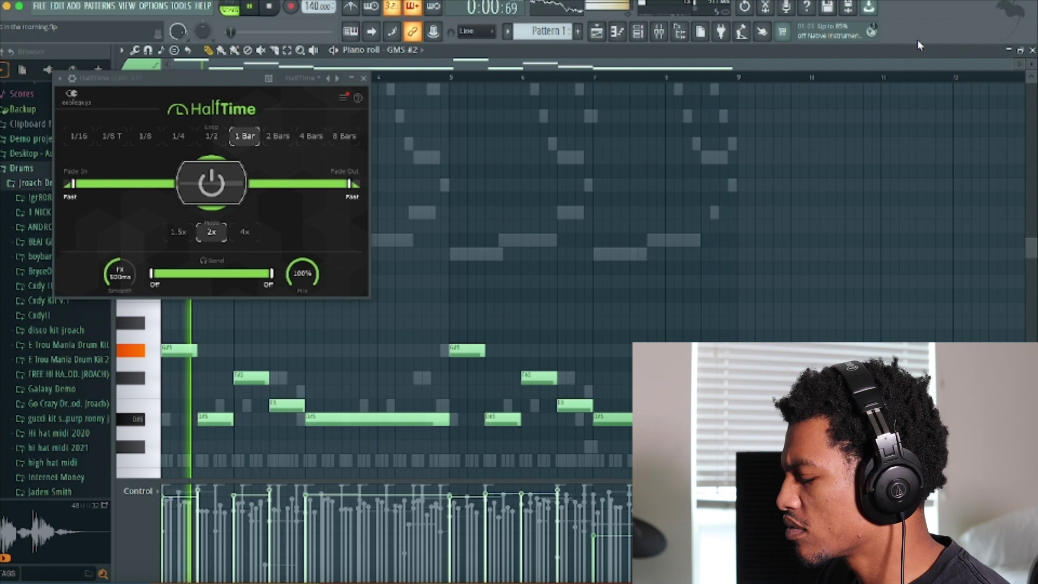
# Audition the GMS #2 melody in higher octaves and settle it one octave above its recorded pitch.
pyautogui.press('super+Up')
pyautogui.press('super+Up')
pyautogui.press('super+Up')
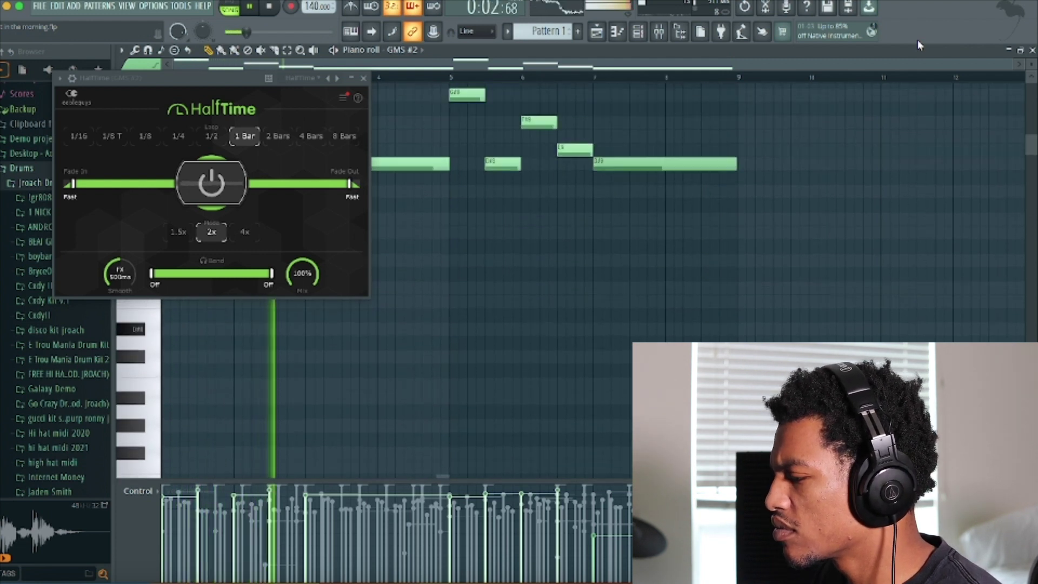
pyautogui.press('super+Down')
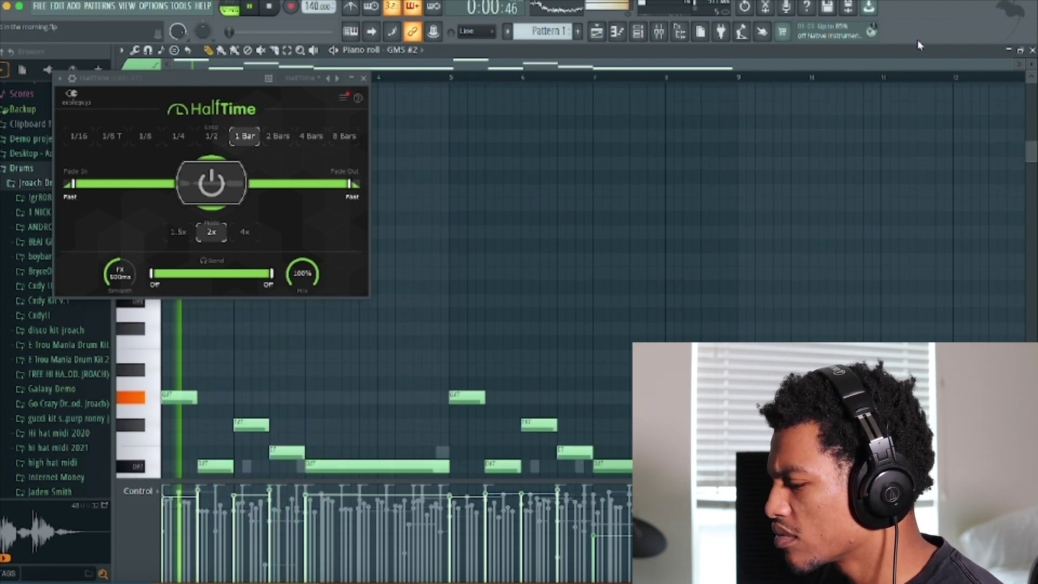
pyautogui.press('super+Down')
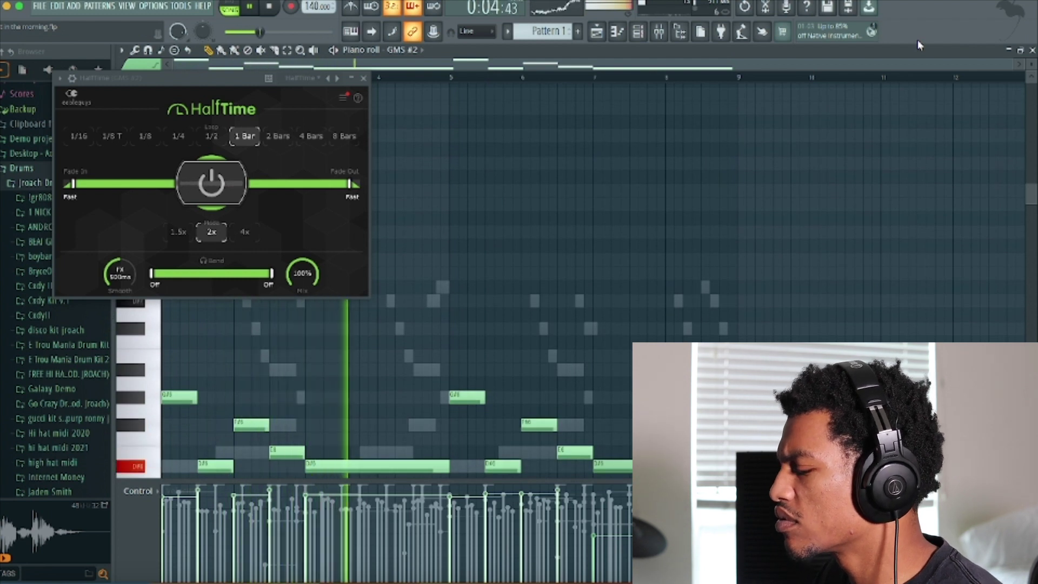
# Clone the GMS #2 channel in the channel rack, closing the HalfTime window and the clone's plugin window.
pyautogui.click(639, 31)
pyautogui.click(364, 79)
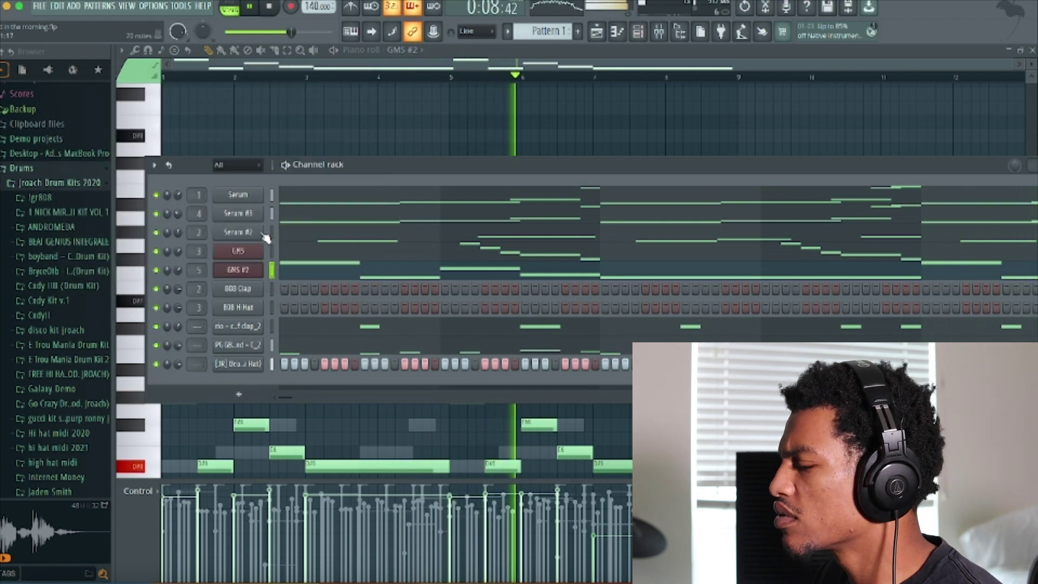
pyautogui.rightClick(234, 270)
pyautogui.click(309, 391)
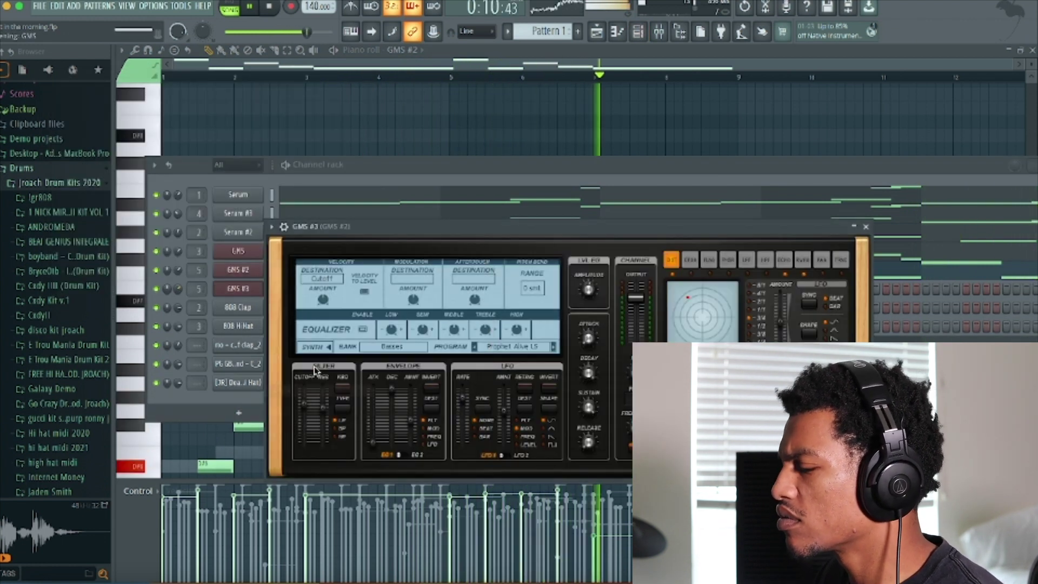
pyautogui.click(865, 227)
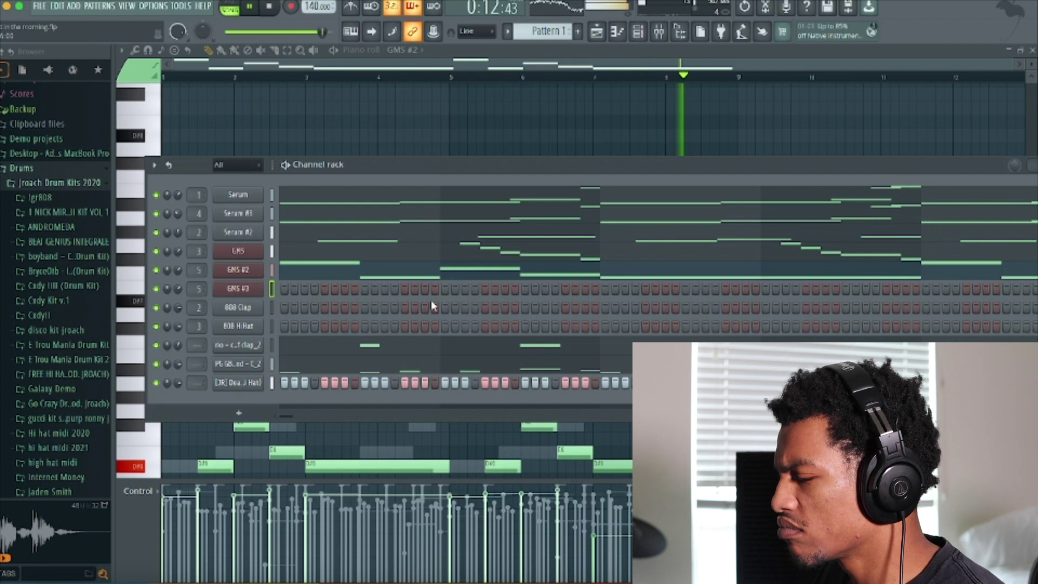